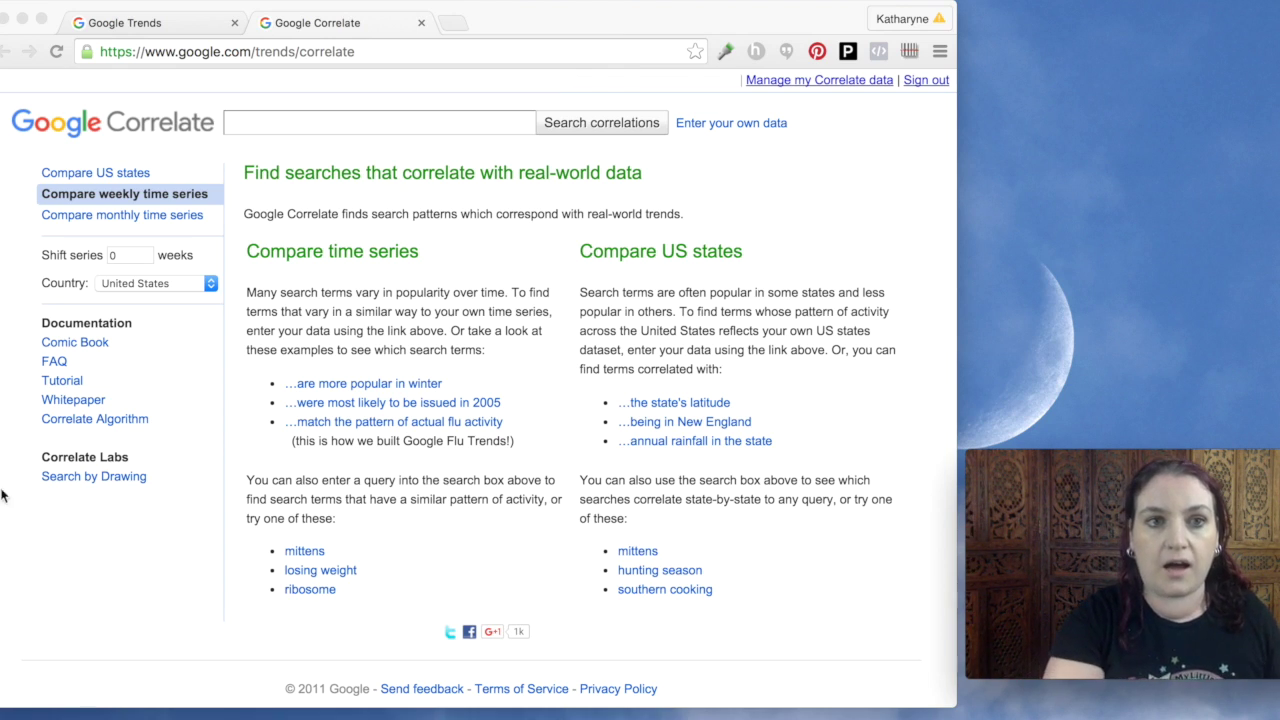
- Open the Flint Water Crisis featured story in Google Trends and scroll through its articles
{"action": "left_click", "coordinate": [159, 30]}
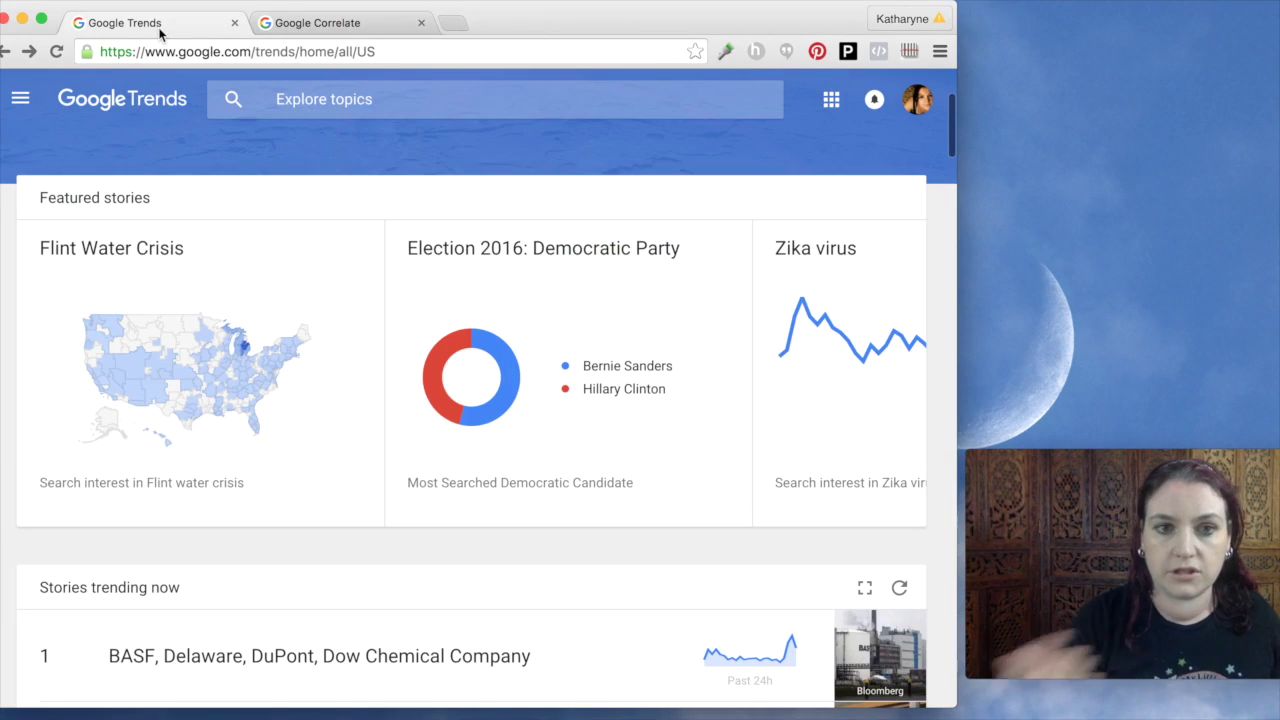
{"action": "left_click", "coordinate": [354, 256]}
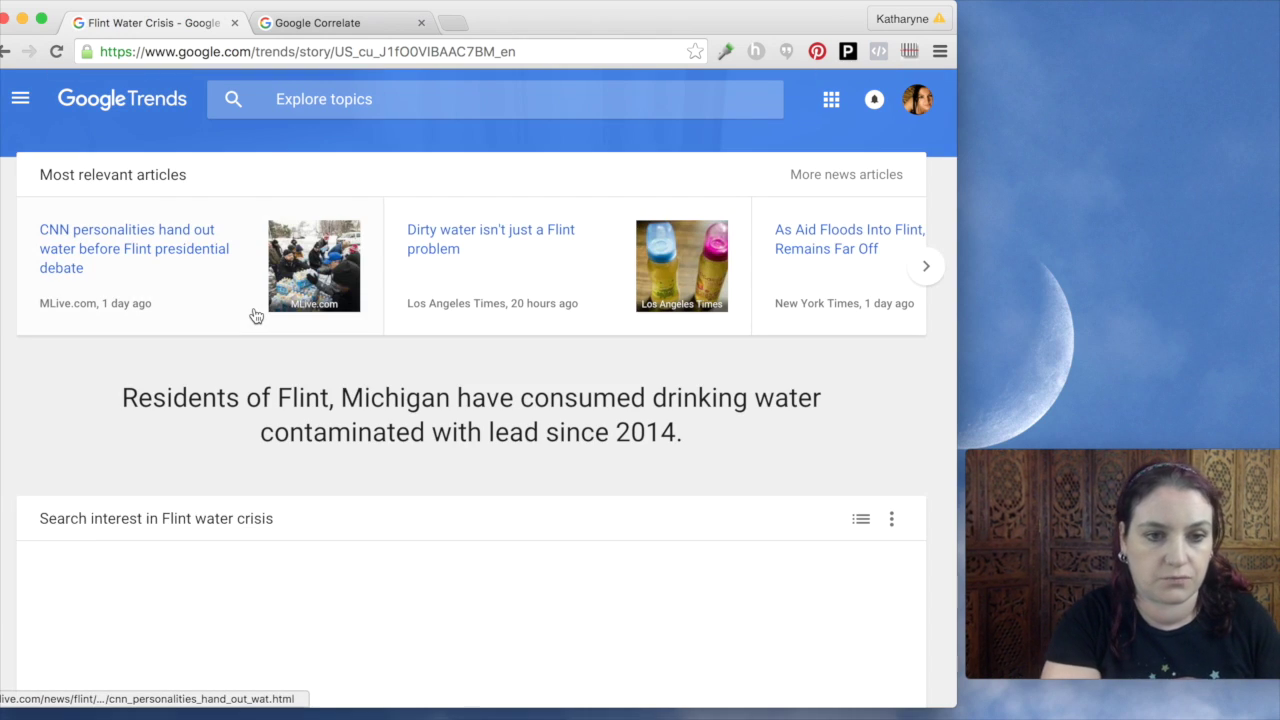
{"action": "scroll", "coordinate": [416, 305], "scroll_direction": "down", "scroll_amount": 10}
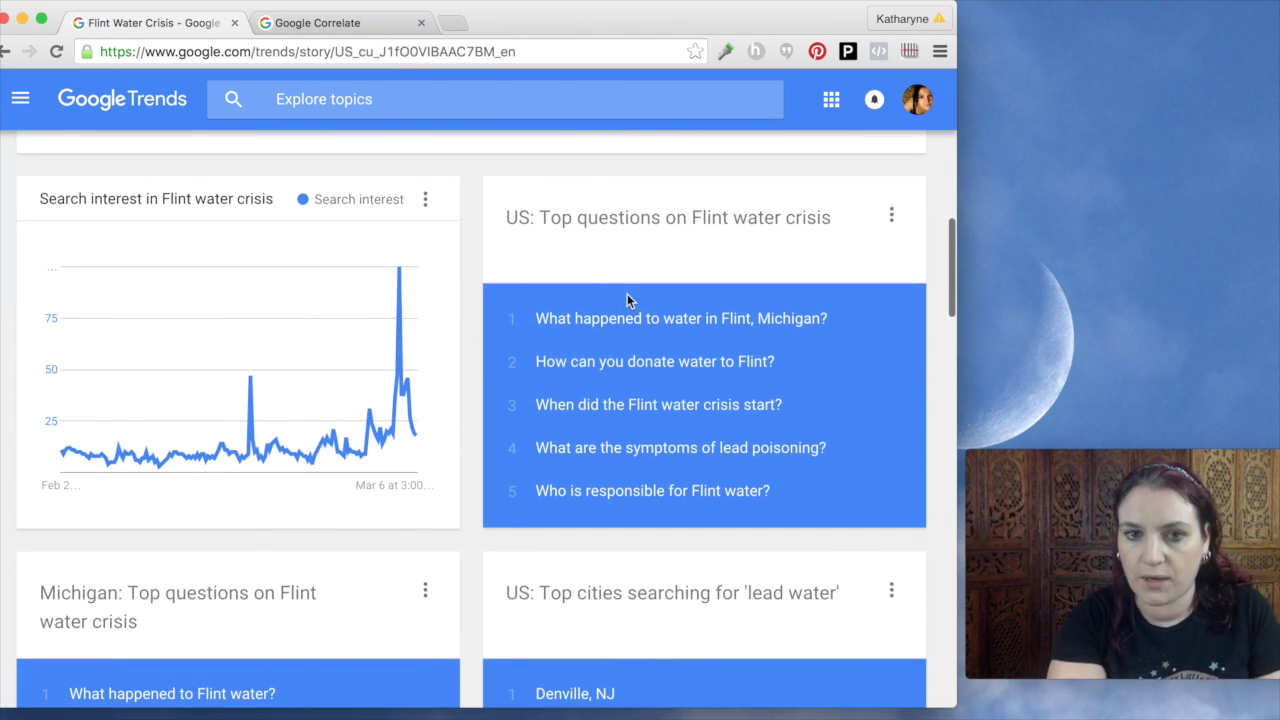
{"action": "scroll", "coordinate": [627, 293], "scroll_direction": "down", "scroll_amount": 5}
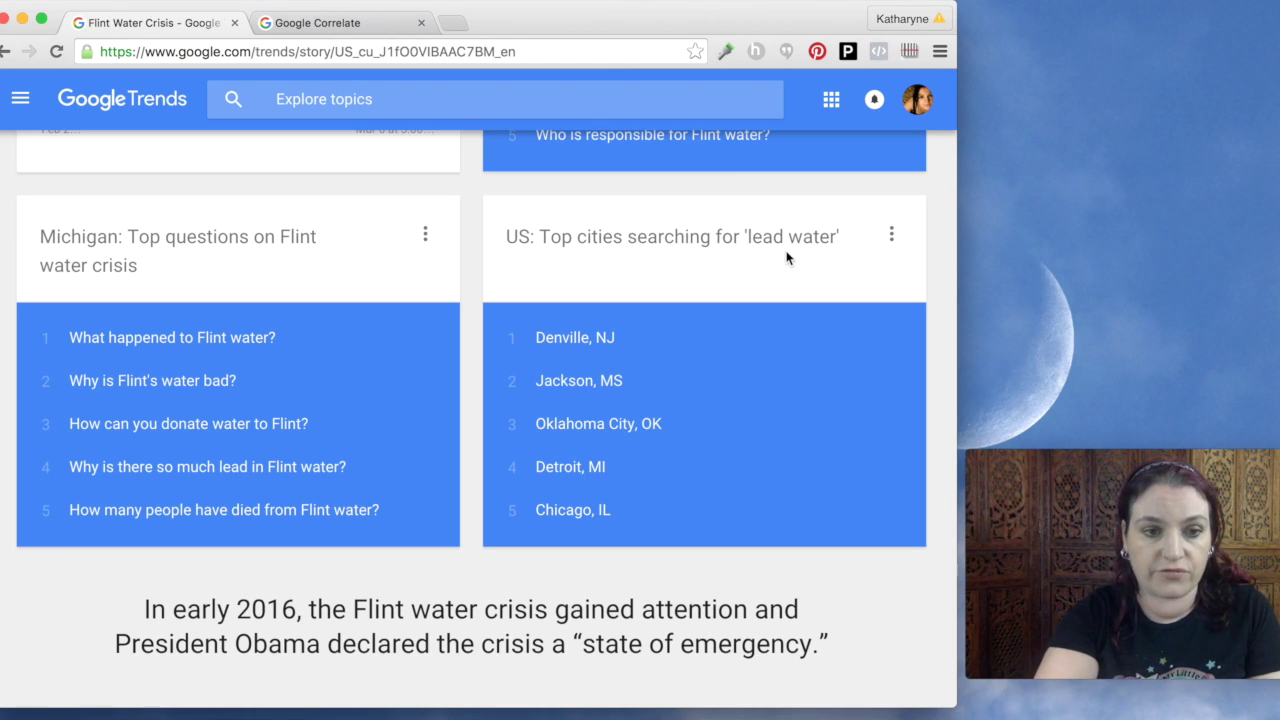
{"action": "scroll", "coordinate": [786, 258], "scroll_direction": "up", "scroll_amount": 10}
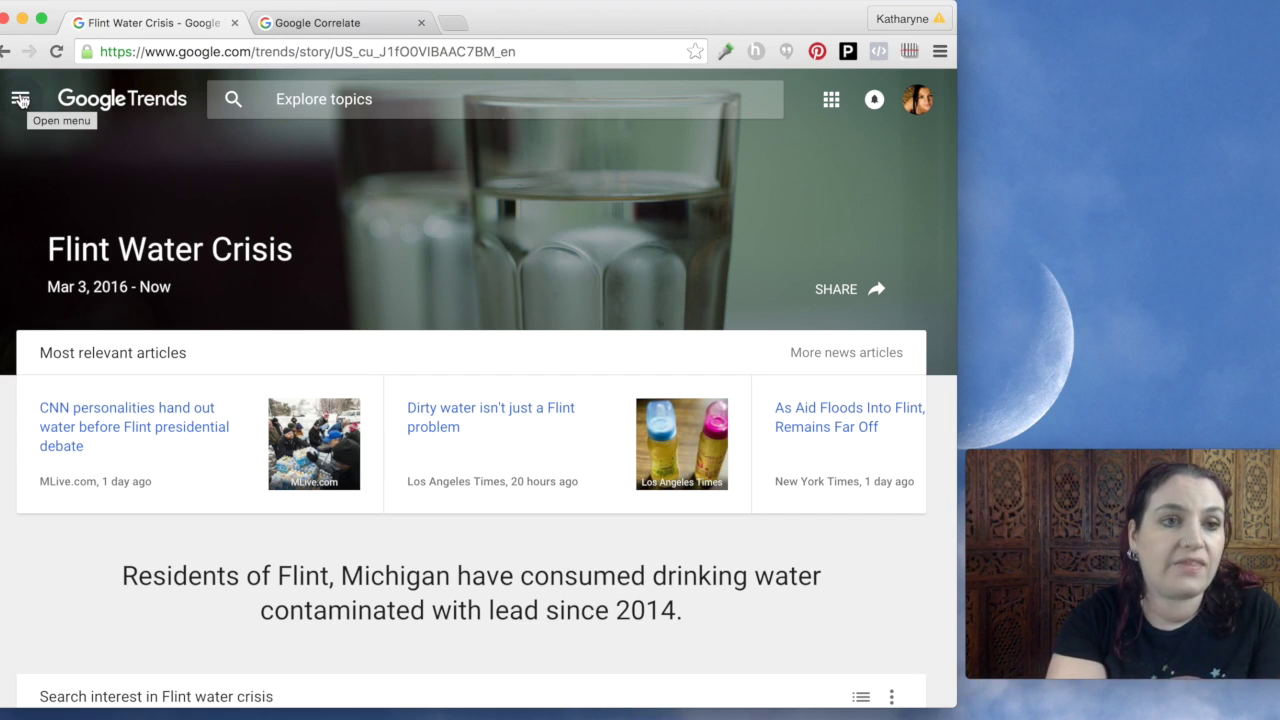
{"action": "left_click", "coordinate": [20, 99]}
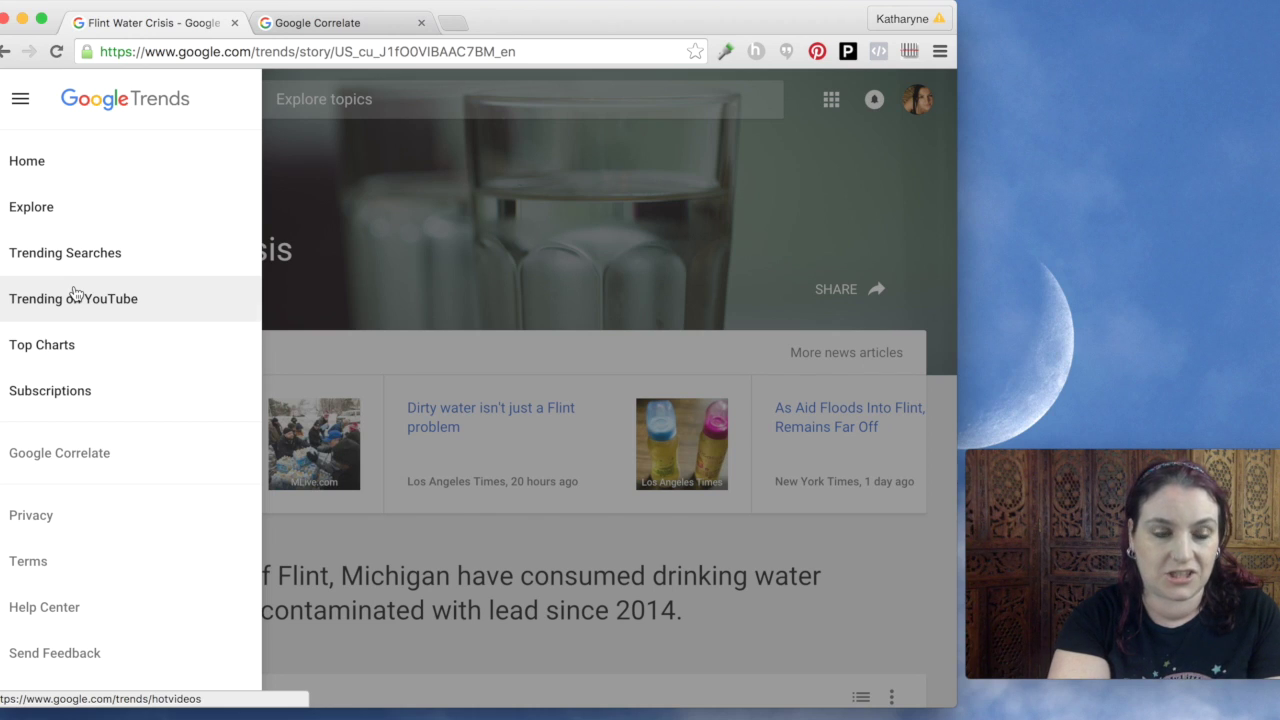
- Launch Google Correlate from the Trends menu in a new tab
{"action": "left_click", "coordinate": [66, 456]}
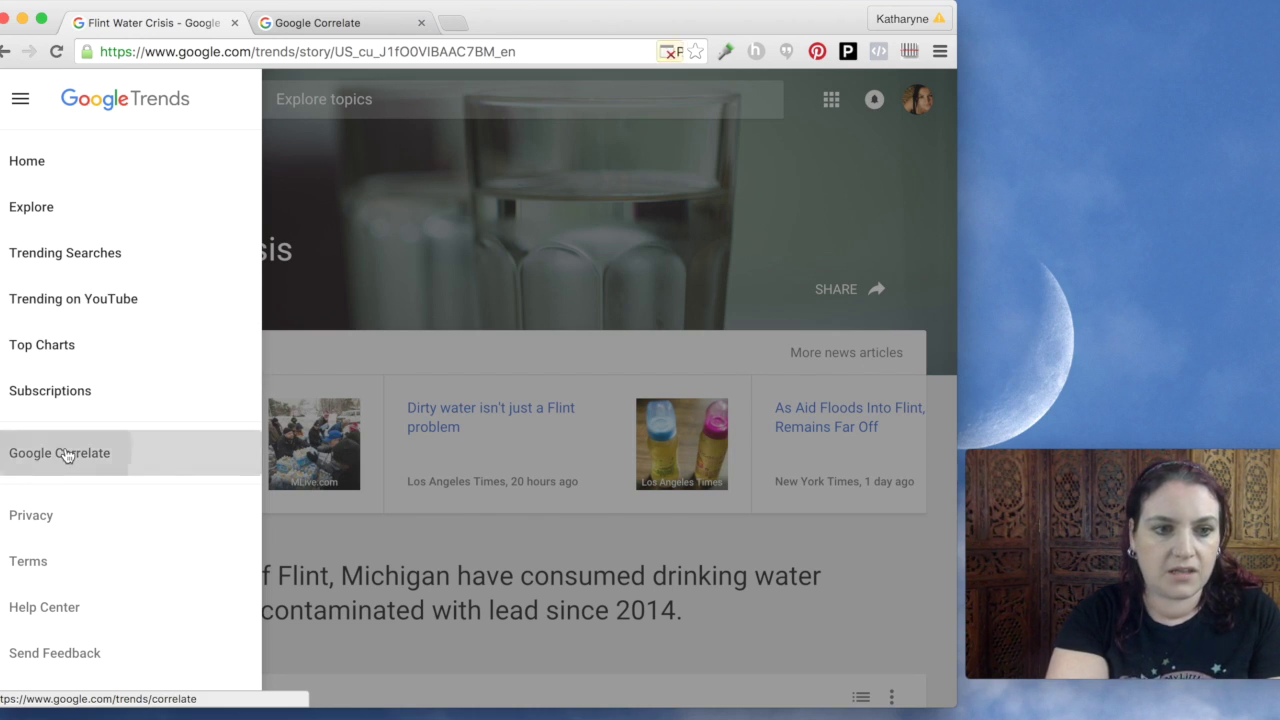
{"action": "left_click", "coordinate": [104, 451]}
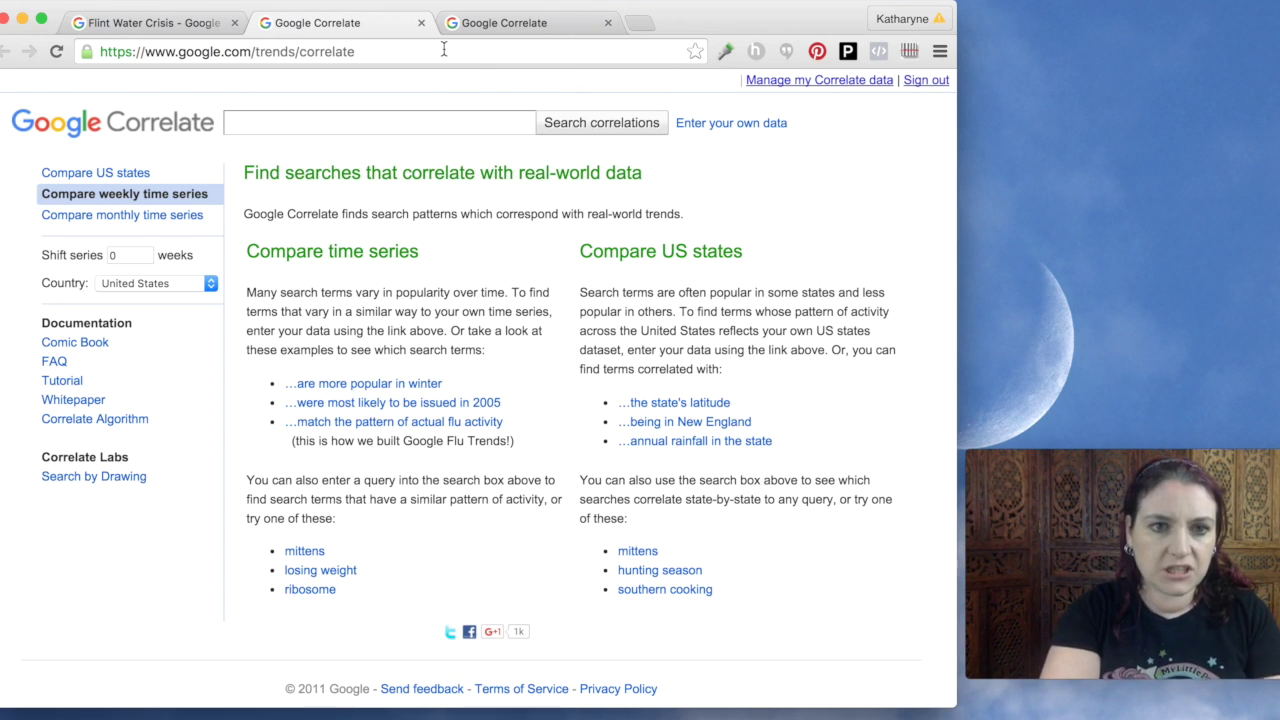
- Search correlations for 'easter egg' and expand the results to 20 terms
{"action": "left_click", "coordinate": [414, 120]}
{"action": "type", "text": "eas"}
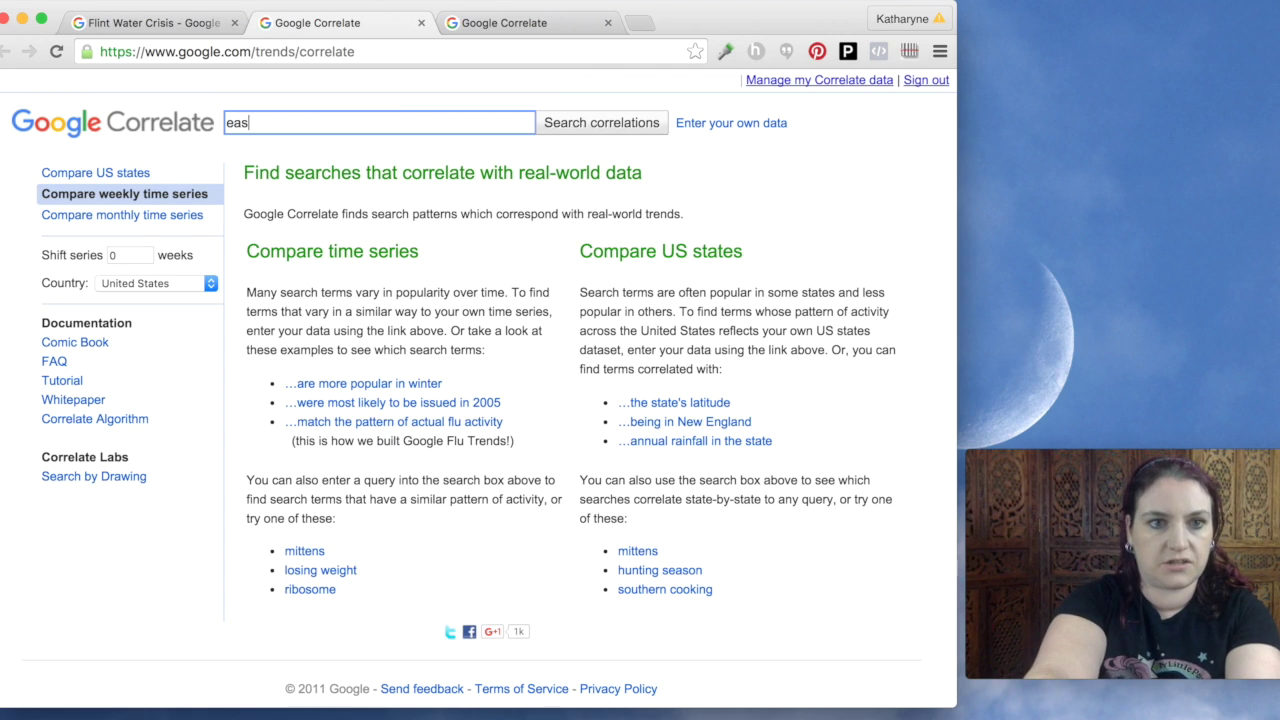
{"action": "type", "text": "ter egg"}
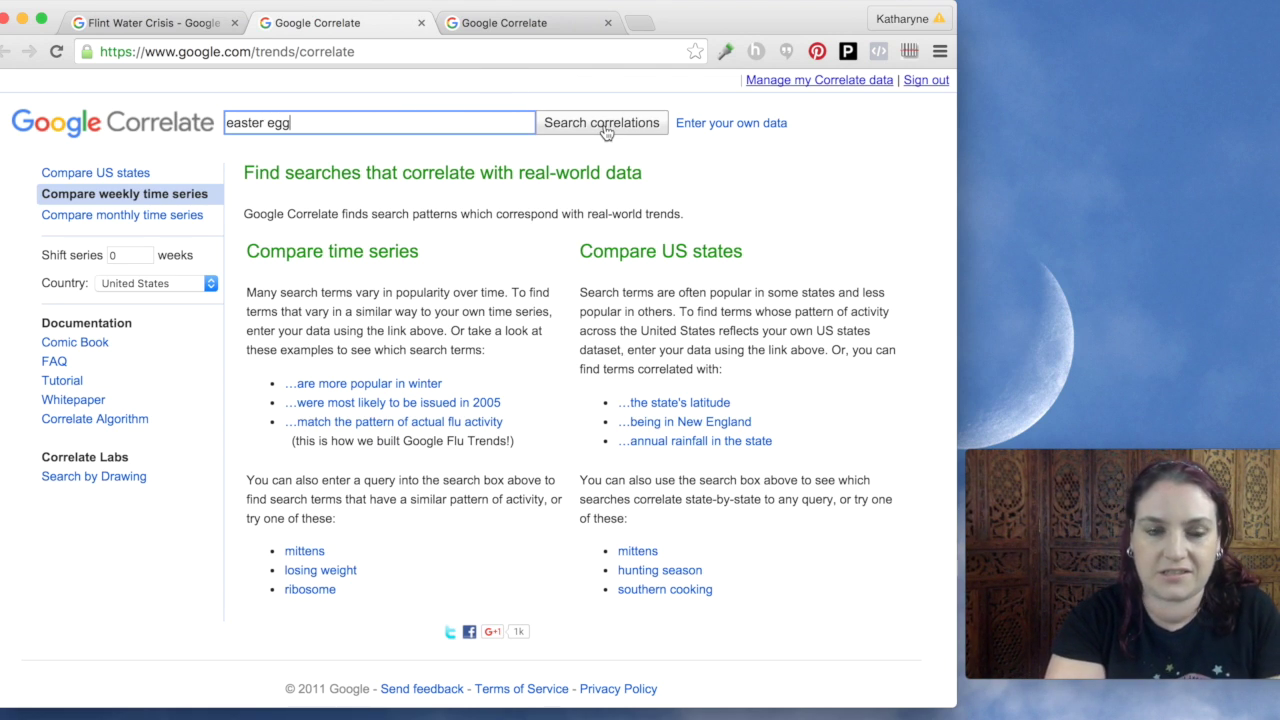
{"action": "left_click", "coordinate": [606, 131]}
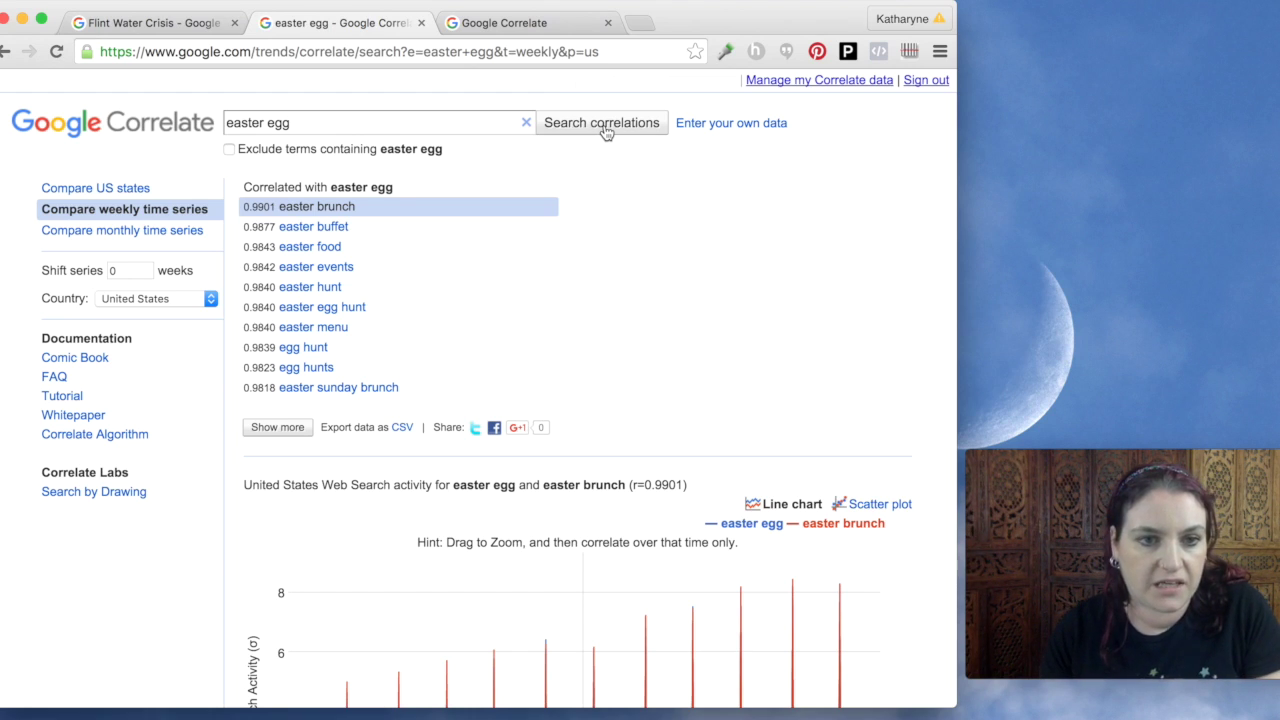
{"action": "left_click", "coordinate": [277, 427]}
- Extend the easter egg correlation list to 30 terms
{"action": "scroll", "coordinate": [581, 380], "scroll_direction": "down", "scroll_amount": 2}
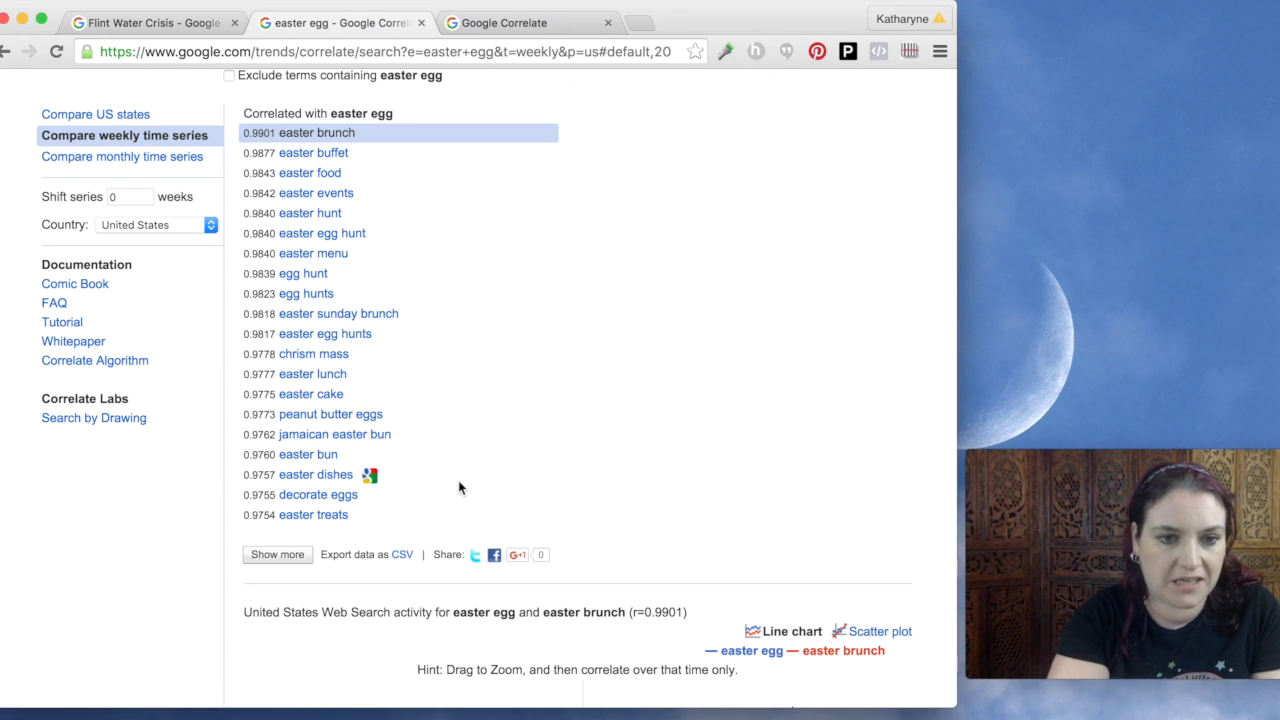
{"action": "scroll", "coordinate": [527, 445], "scroll_direction": "down", "scroll_amount": 1}
{"action": "left_click", "coordinate": [277, 514]}
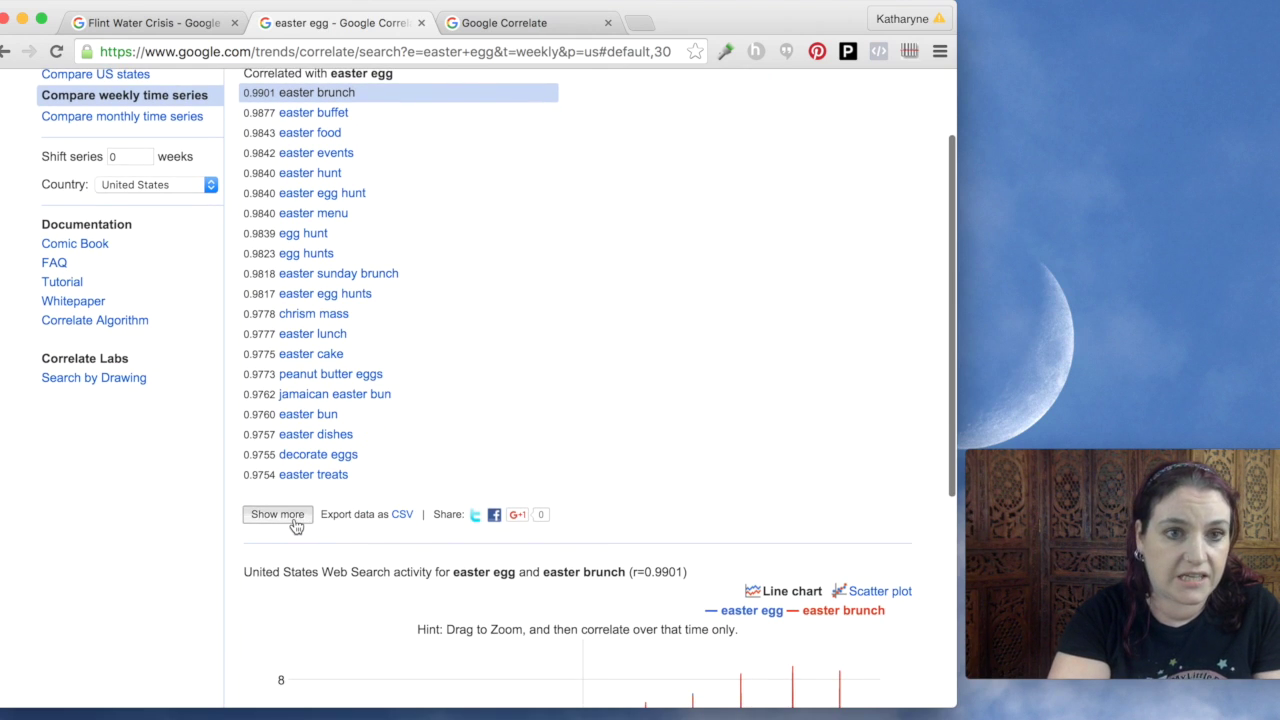
- Zoom the easter egg versus easter brunch chart to roughly 2008 through 2012
{"action": "scroll", "coordinate": [558, 295], "scroll_direction": "down", "scroll_amount": 5}
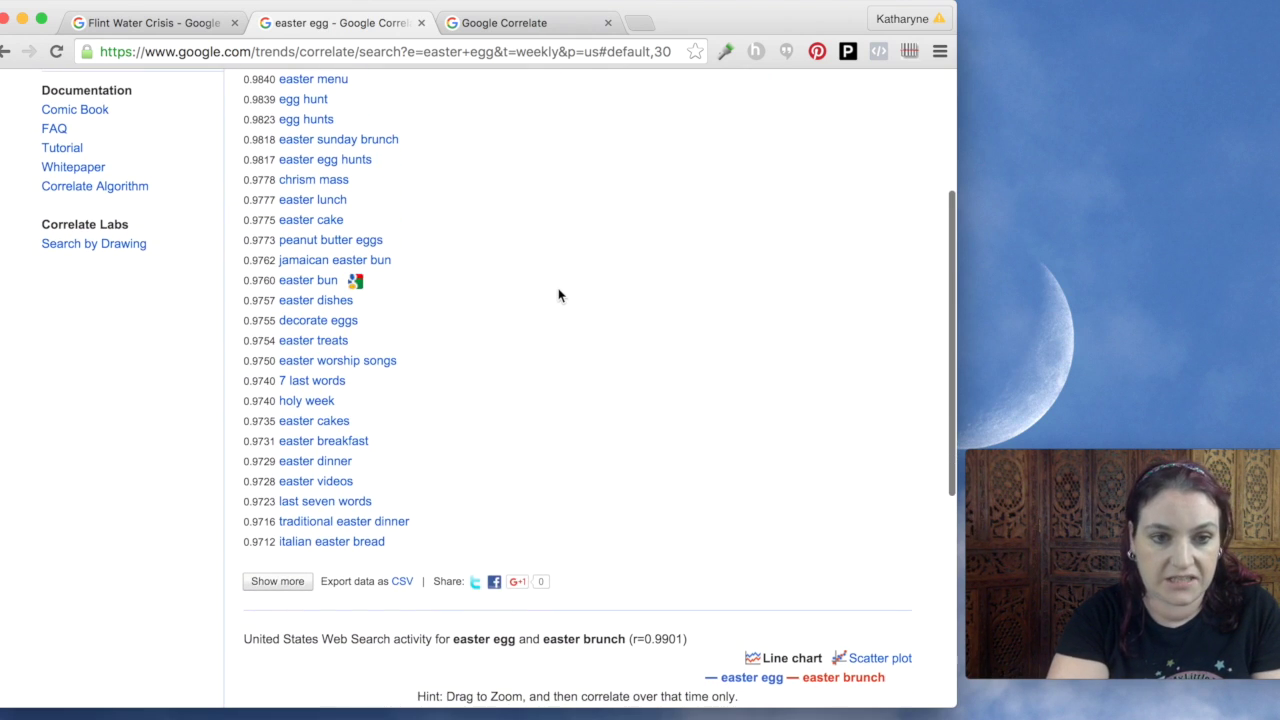
{"action": "scroll", "coordinate": [558, 295], "scroll_direction": "down", "scroll_amount": 3}
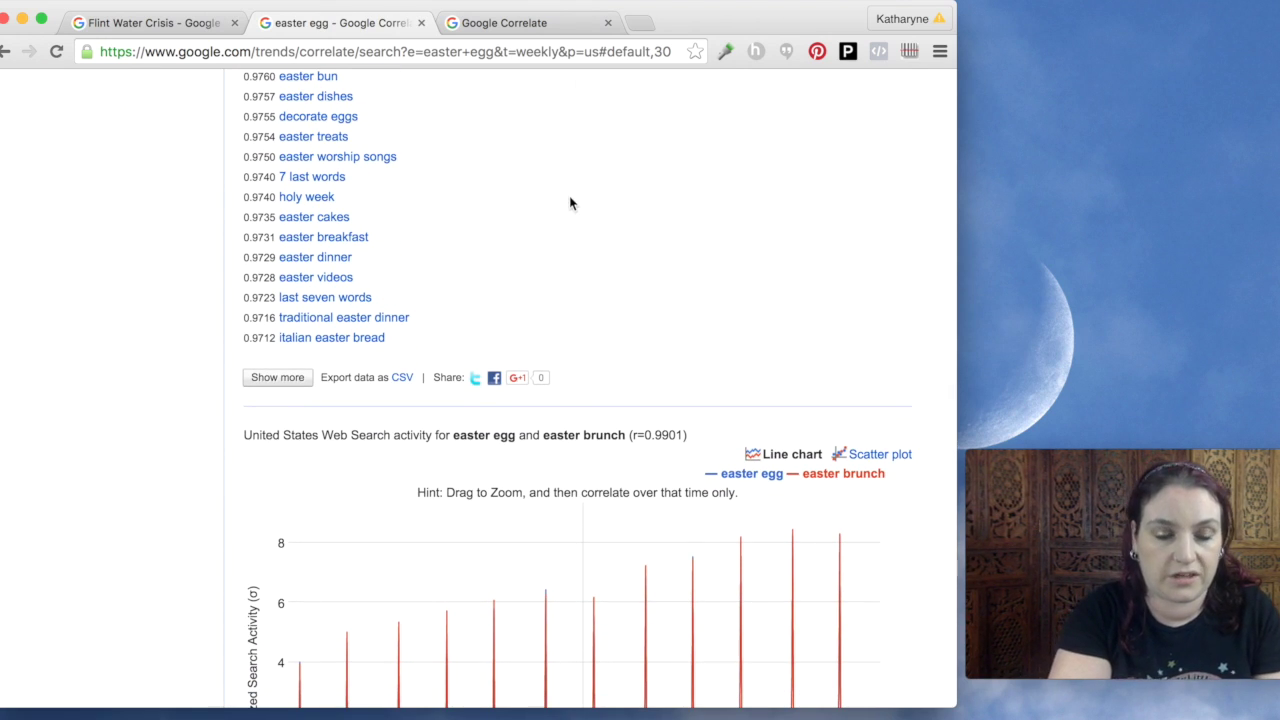
{"action": "scroll", "coordinate": [570, 208], "scroll_direction": "down", "scroll_amount": 4}
{"action": "scroll", "coordinate": [570, 213], "scroll_direction": "down", "scroll_amount": 1}
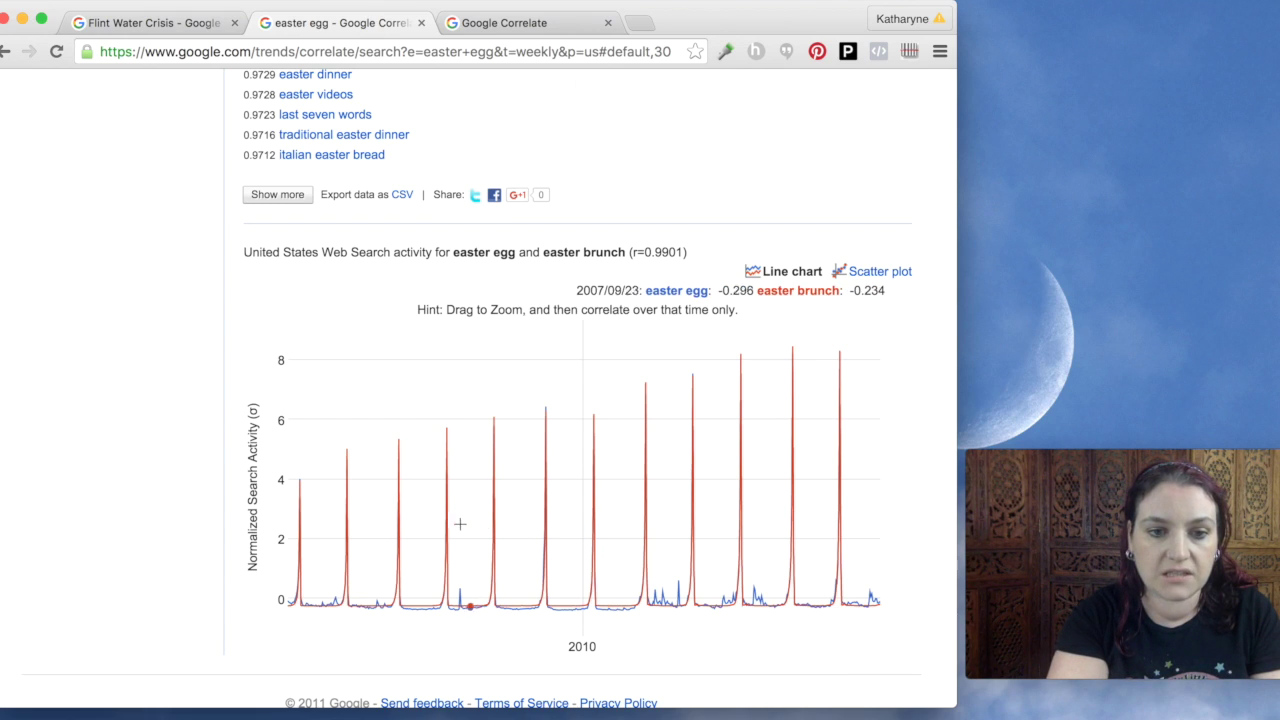
{"action": "left_click_drag", "start_coordinate": [473, 521], "coordinate": [708, 569]}
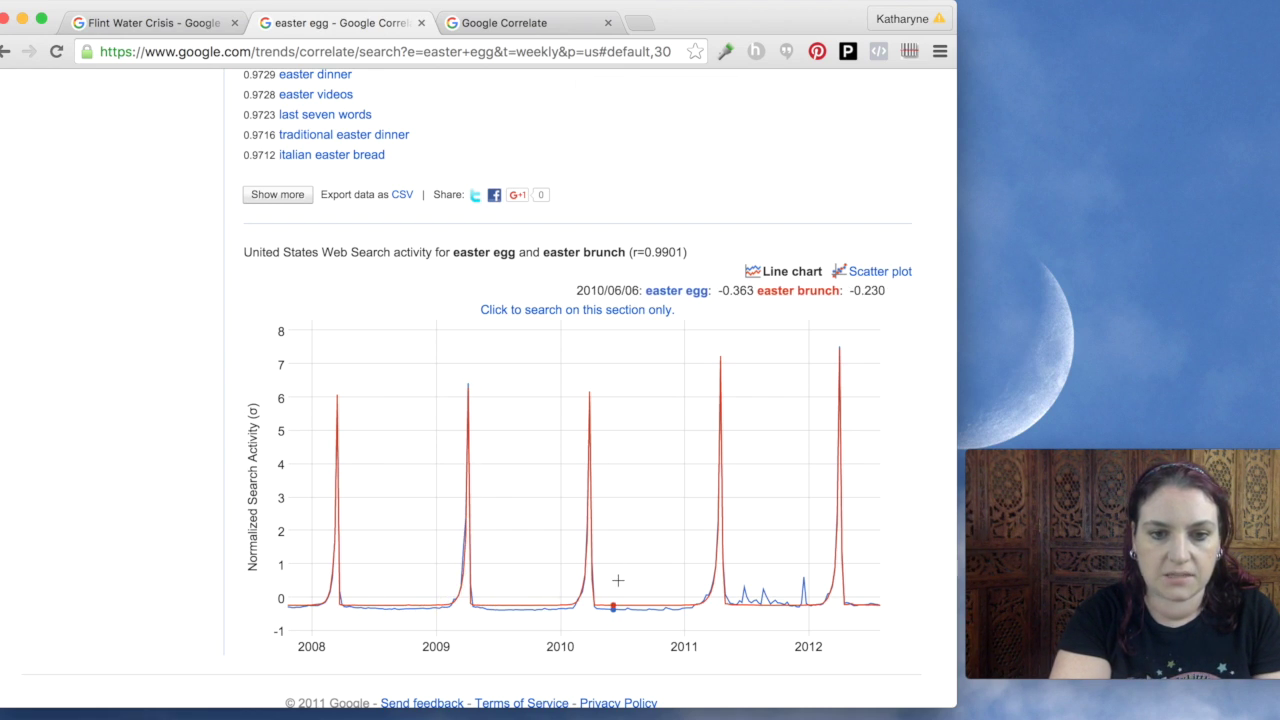
- Narrow the chart further to about Dec 2008–Sep 2010, then return to the top
{"action": "left_click_drag", "start_coordinate": [423, 606], "coordinate": [492, 606]}
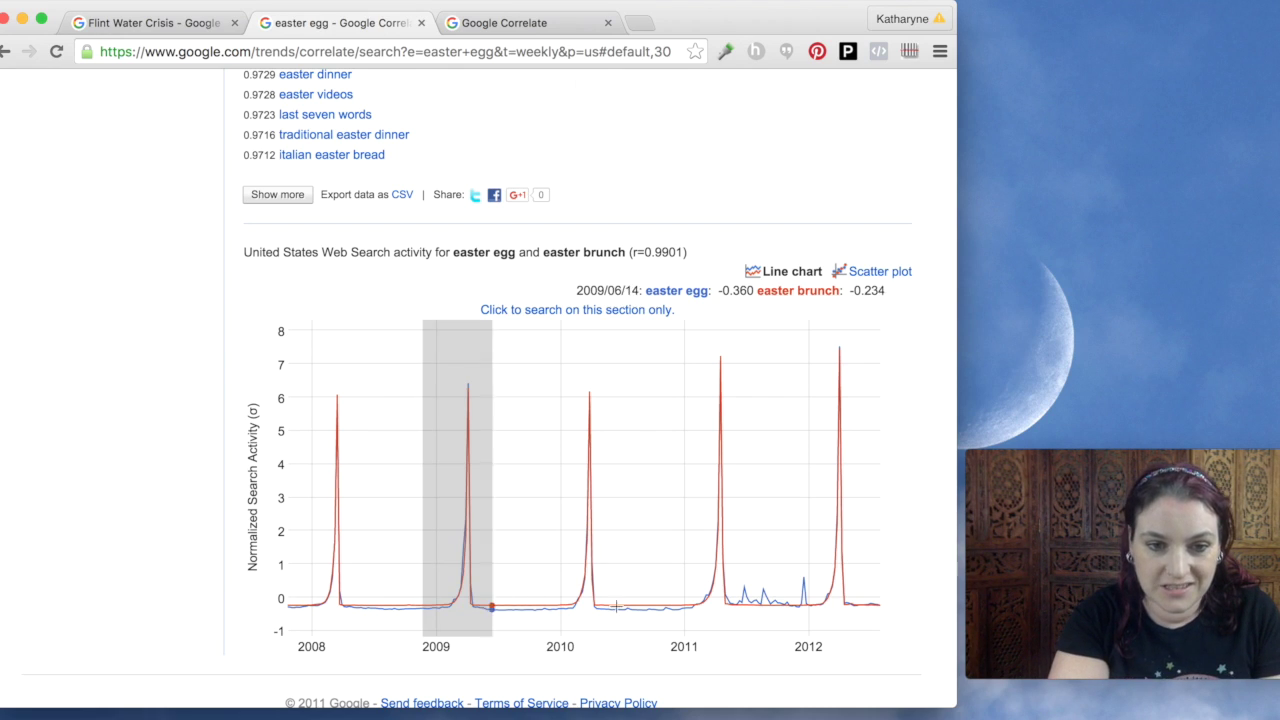
{"action": "left_click_drag", "start_coordinate": [617, 606], "coordinate": [652, 606]}
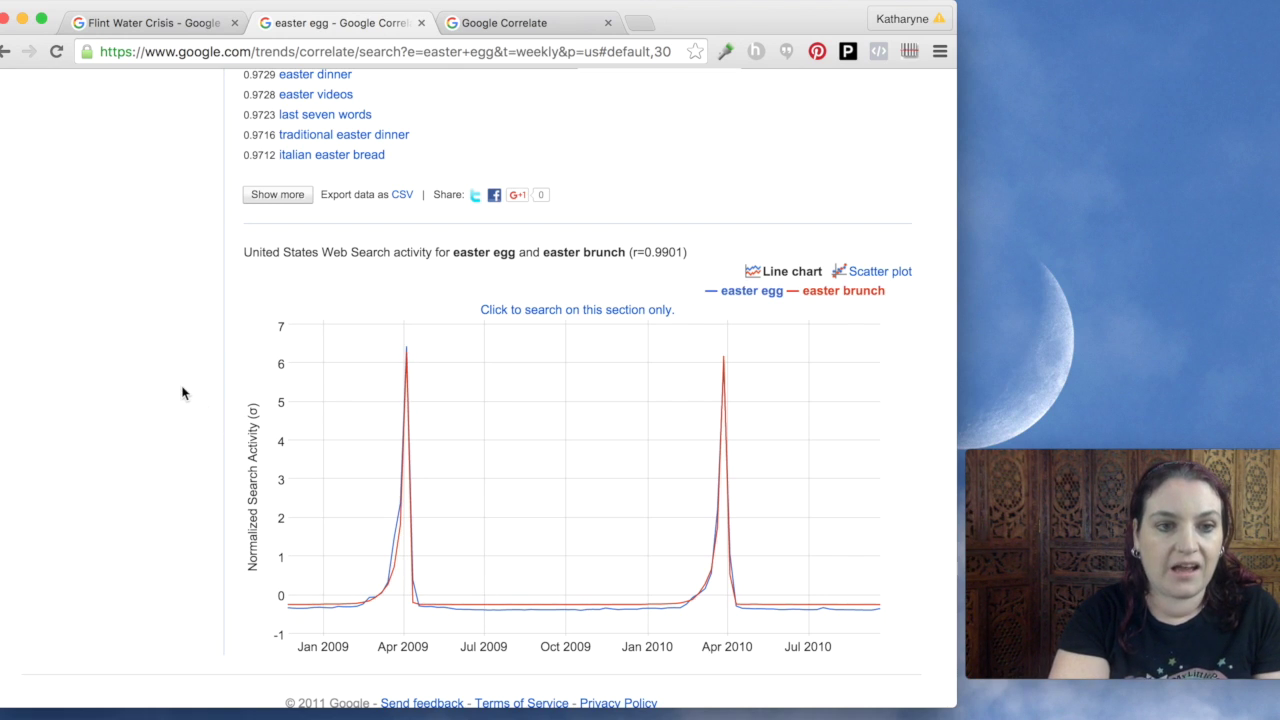
{"action": "scroll", "coordinate": [183, 391], "scroll_direction": "up", "scroll_amount": 10}
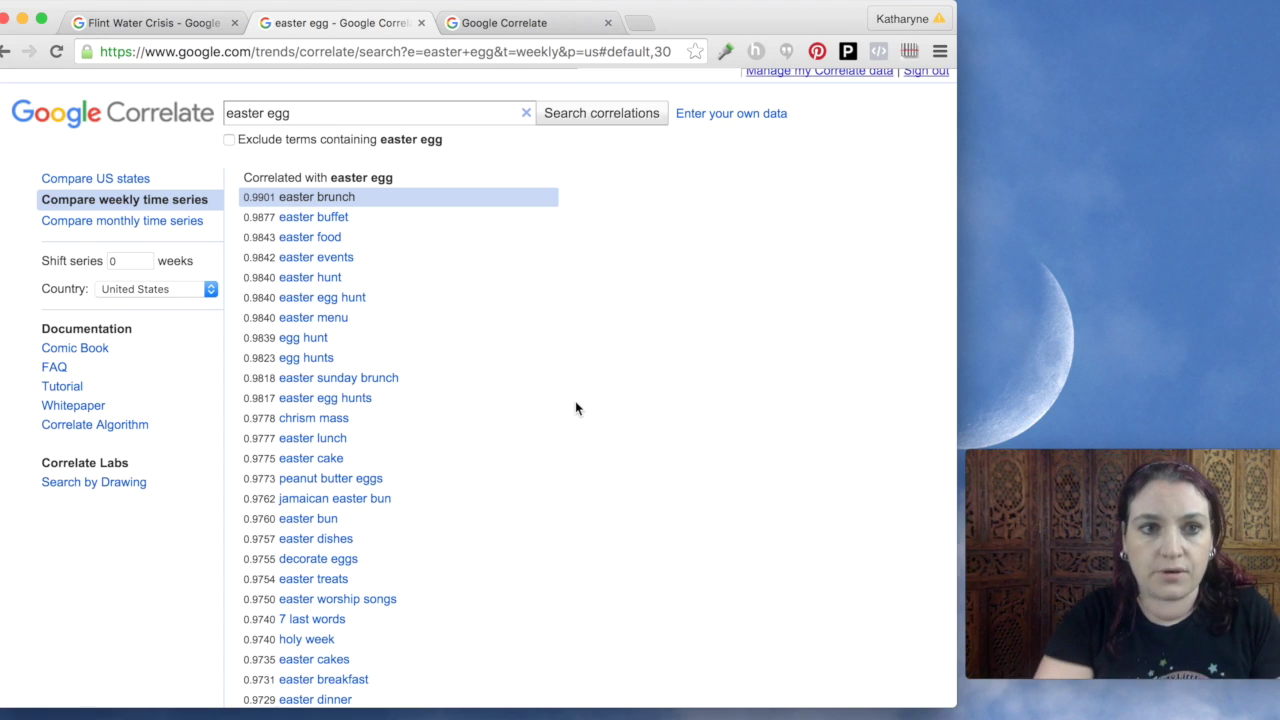
{"action": "left_click", "coordinate": [346, 108]}
- Replace the search term with 'sunscreen' and run the correlation search
{"action": "key", "text": "super+a"}
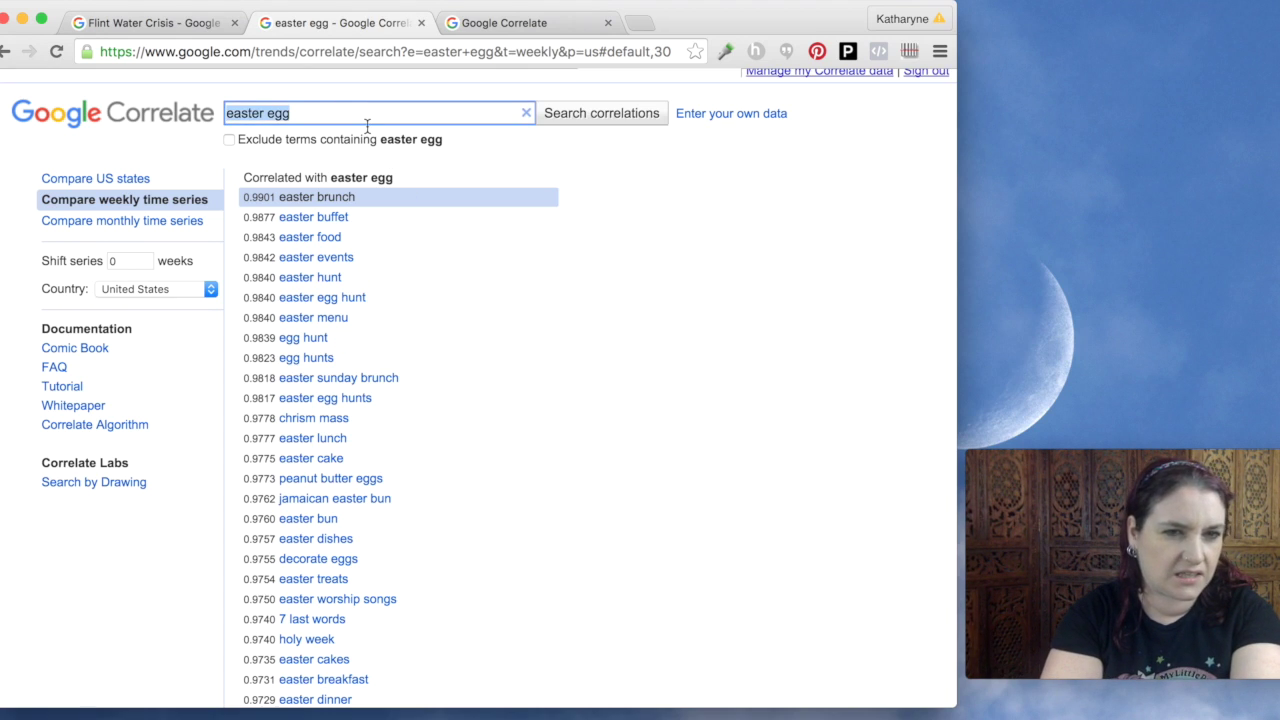
{"action": "type", "text": "sunscreen"}
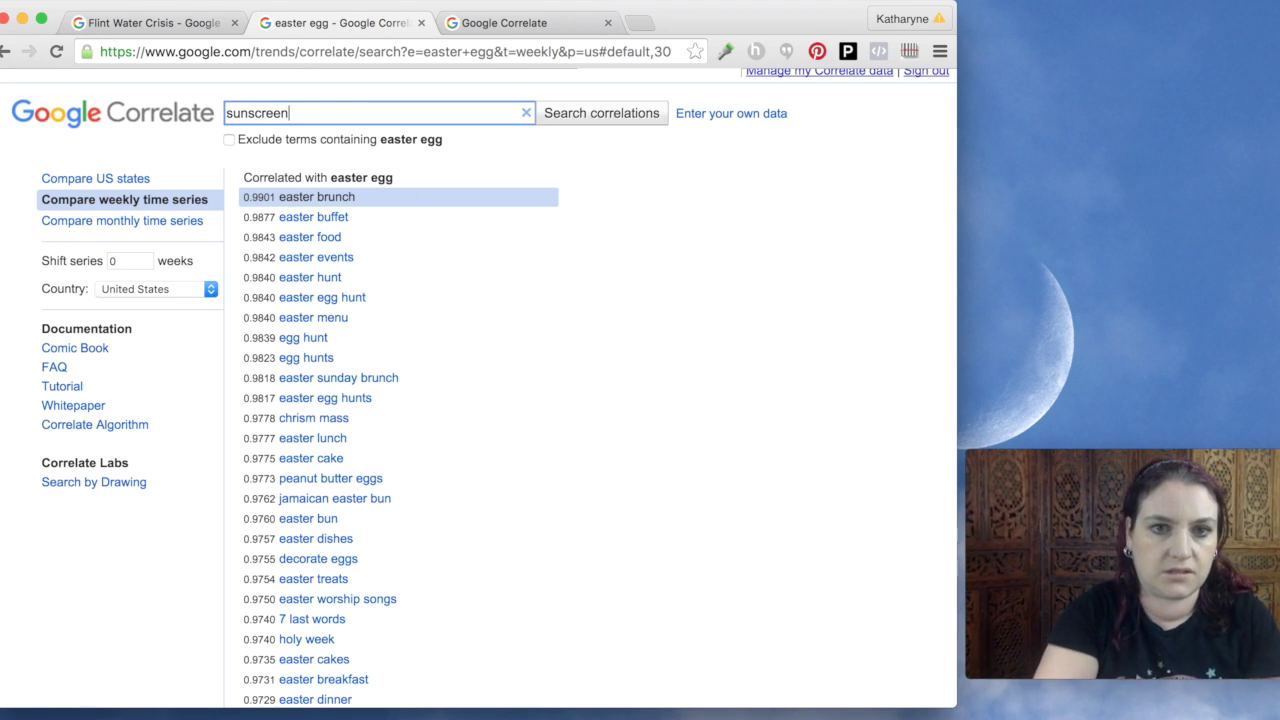
{"action": "left_click", "coordinate": [595, 113]}
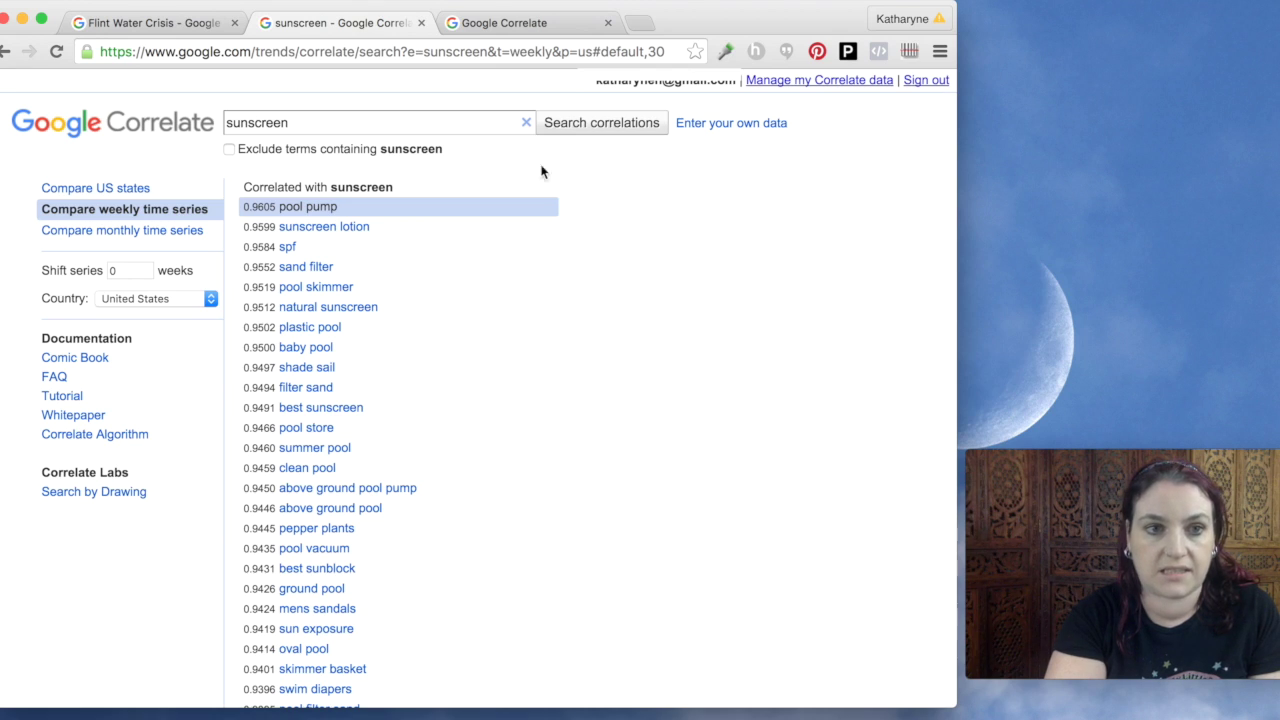
- Zoom the sunscreen chart to roughly 2008–2011 and review the results
{"action": "scroll", "coordinate": [480, 172], "scroll_direction": "down", "scroll_amount": 5}
{"action": "scroll", "coordinate": [480, 172], "scroll_direction": "down", "scroll_amount": 2}
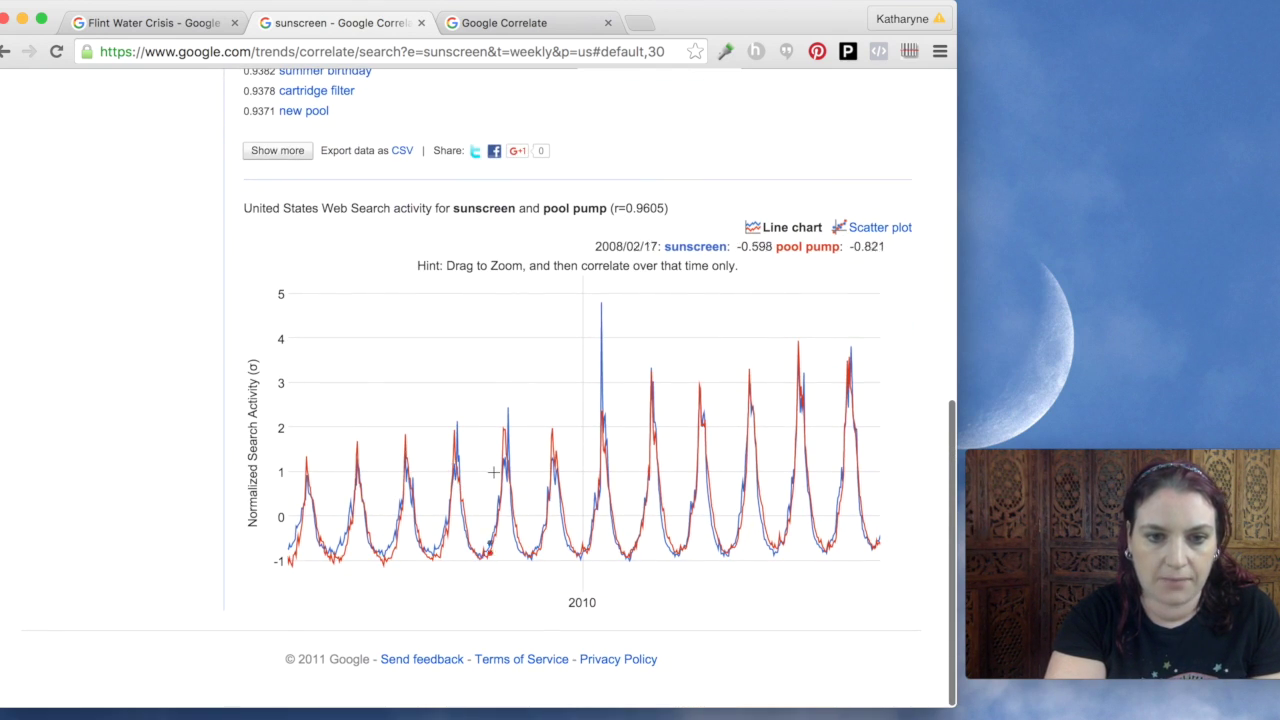
{"action": "left_click_drag", "start_coordinate": [483, 474], "coordinate": [636, 517]}
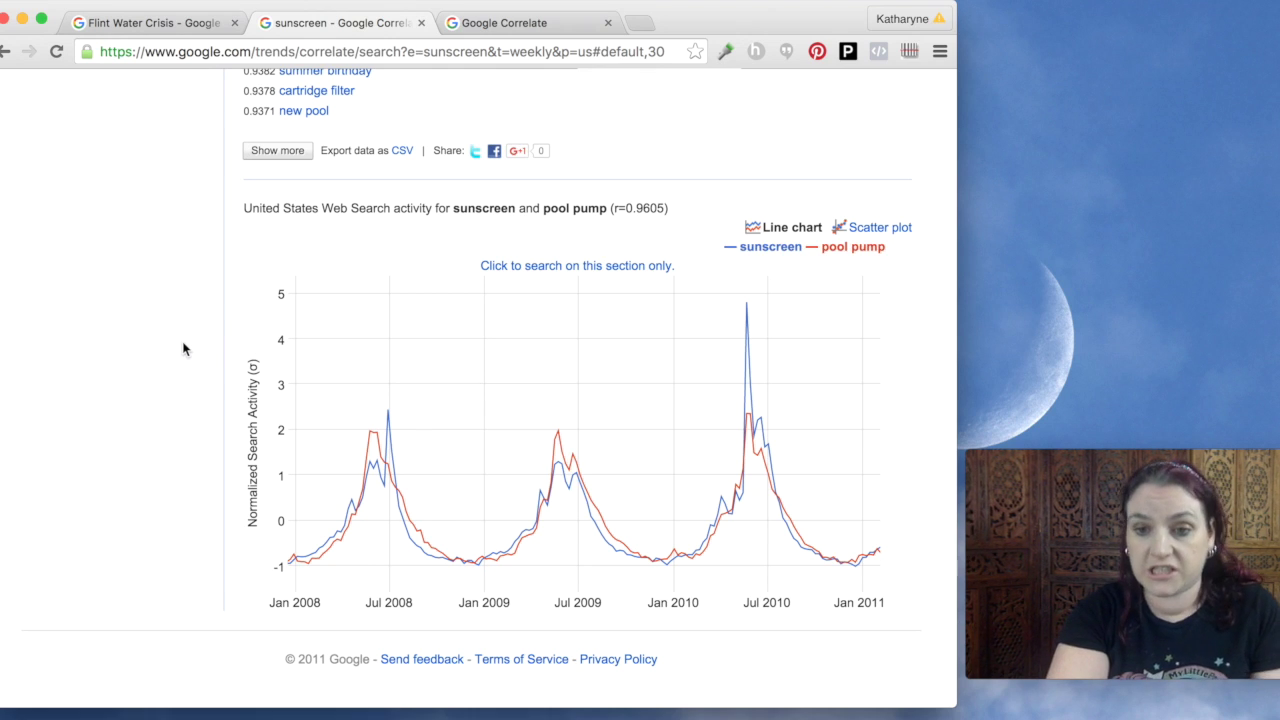
{"action": "scroll", "coordinate": [183, 349], "scroll_direction": "up", "scroll_amount": 5}
{"action": "scroll", "coordinate": [183, 349], "scroll_direction": "up", "scroll_amount": 3}
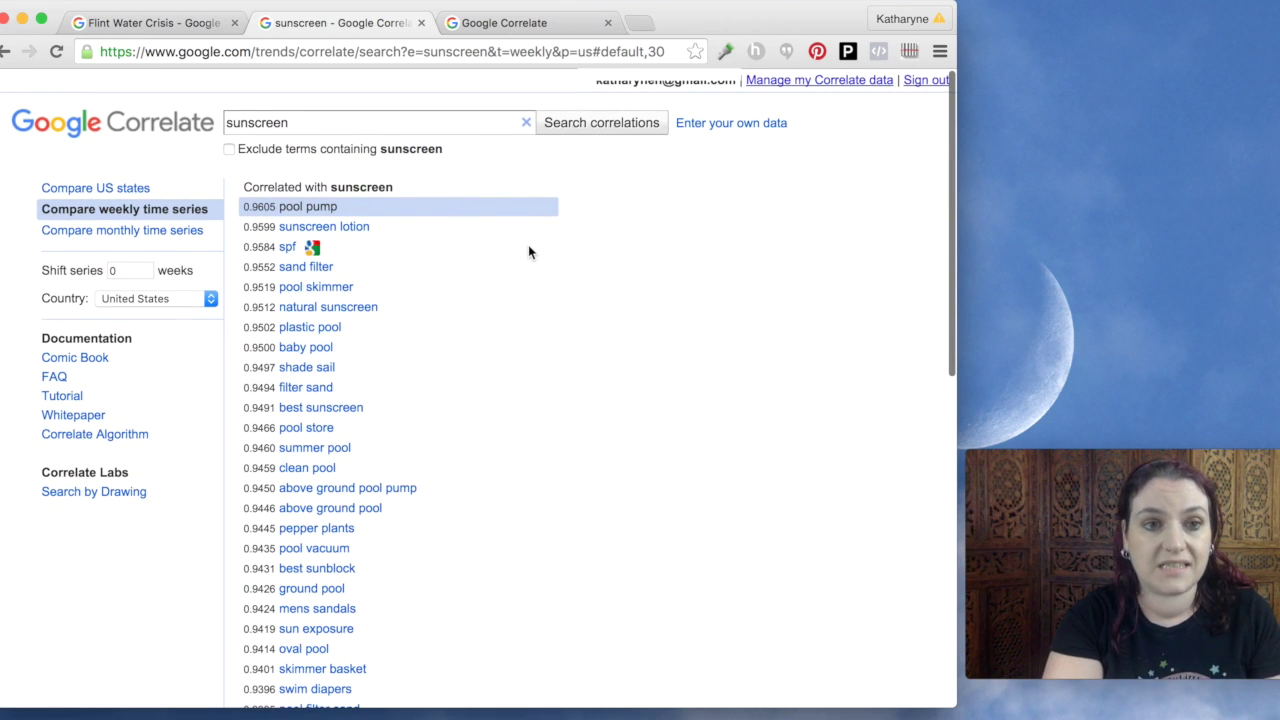
{"action": "scroll", "coordinate": [550, 287], "scroll_direction": "down", "scroll_amount": 1}
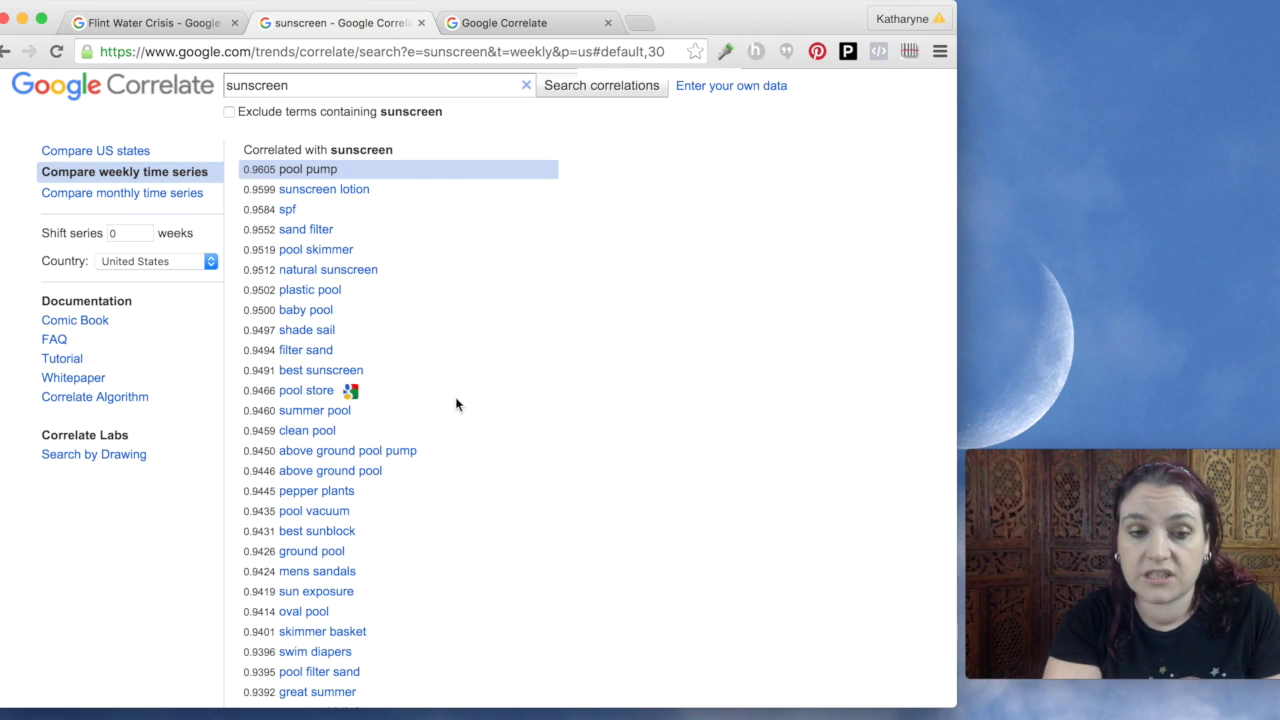
{"action": "scroll", "coordinate": [457, 403], "scroll_direction": "down", "scroll_amount": 5}
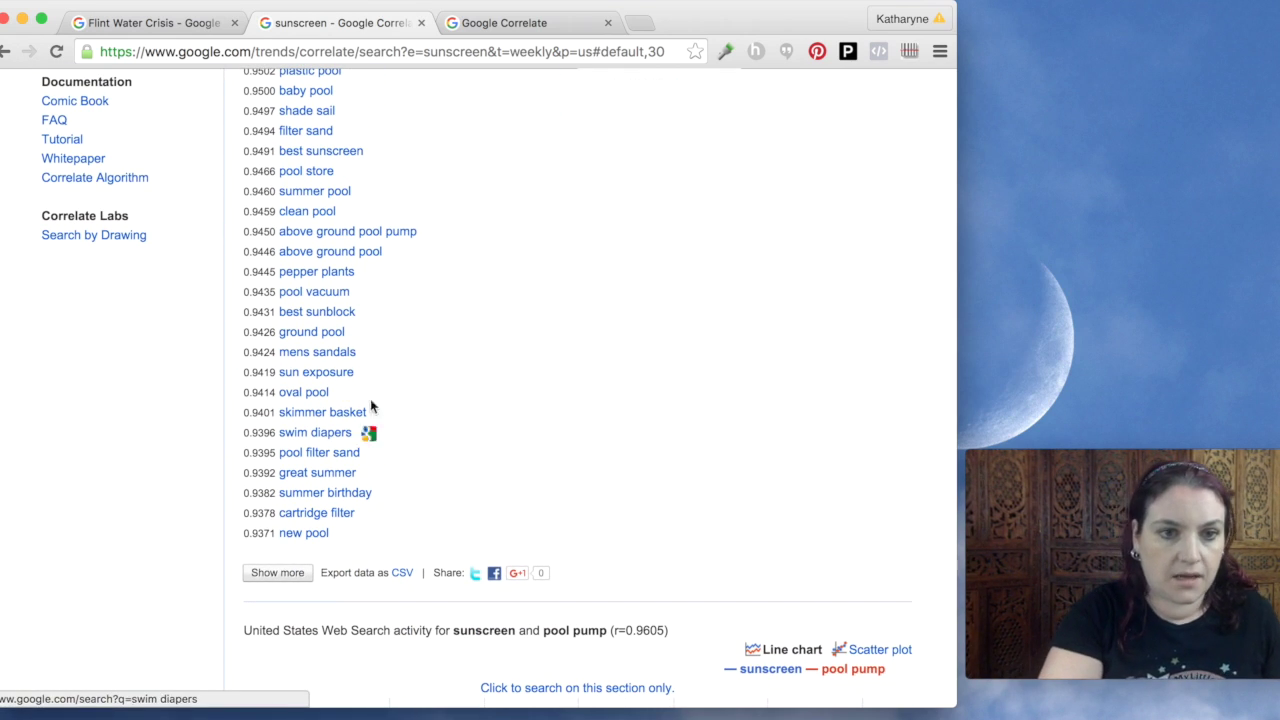
{"action": "scroll", "coordinate": [360, 364], "scroll_direction": "up", "scroll_amount": 5}
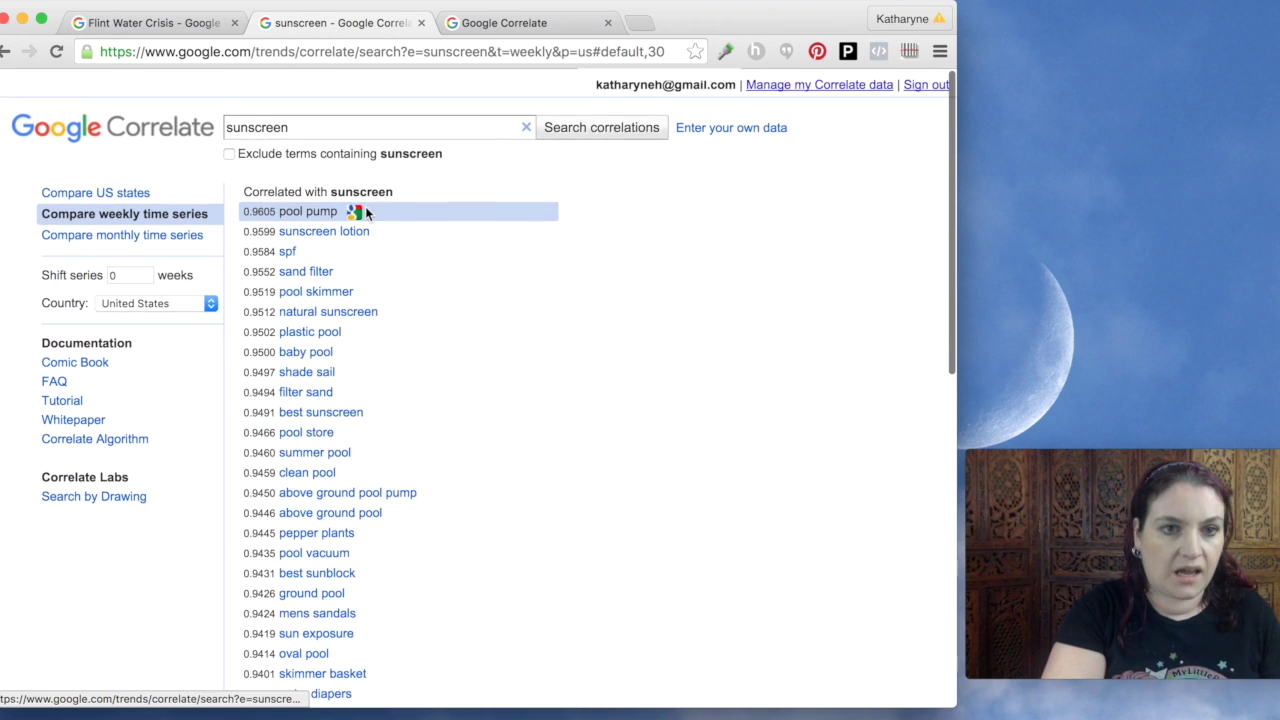
{"action": "double_click", "coordinate": [323, 123]}
- Search correlations for 'beach towel' and zoom its chart to Apr 2008–Oct 2009
{"action": "type", "text": "beach "}
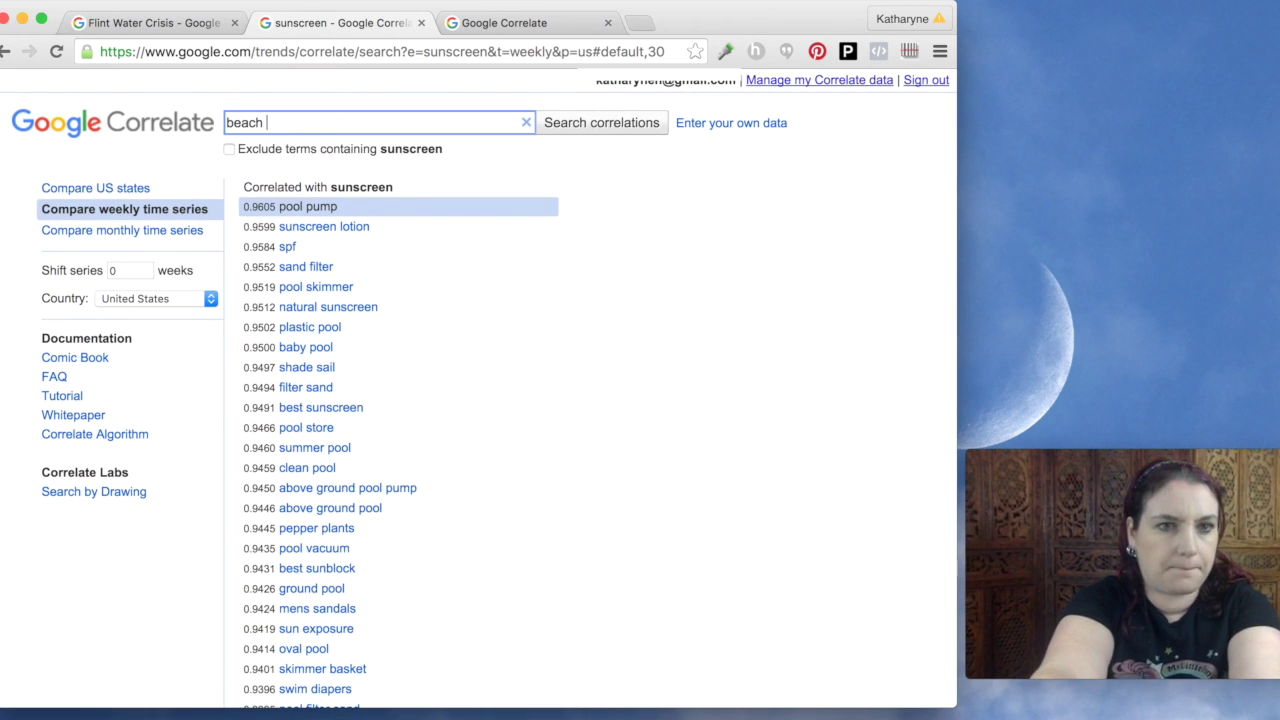
{"action": "type", "text": "towel"}
{"action": "left_click", "coordinate": [566, 123]}
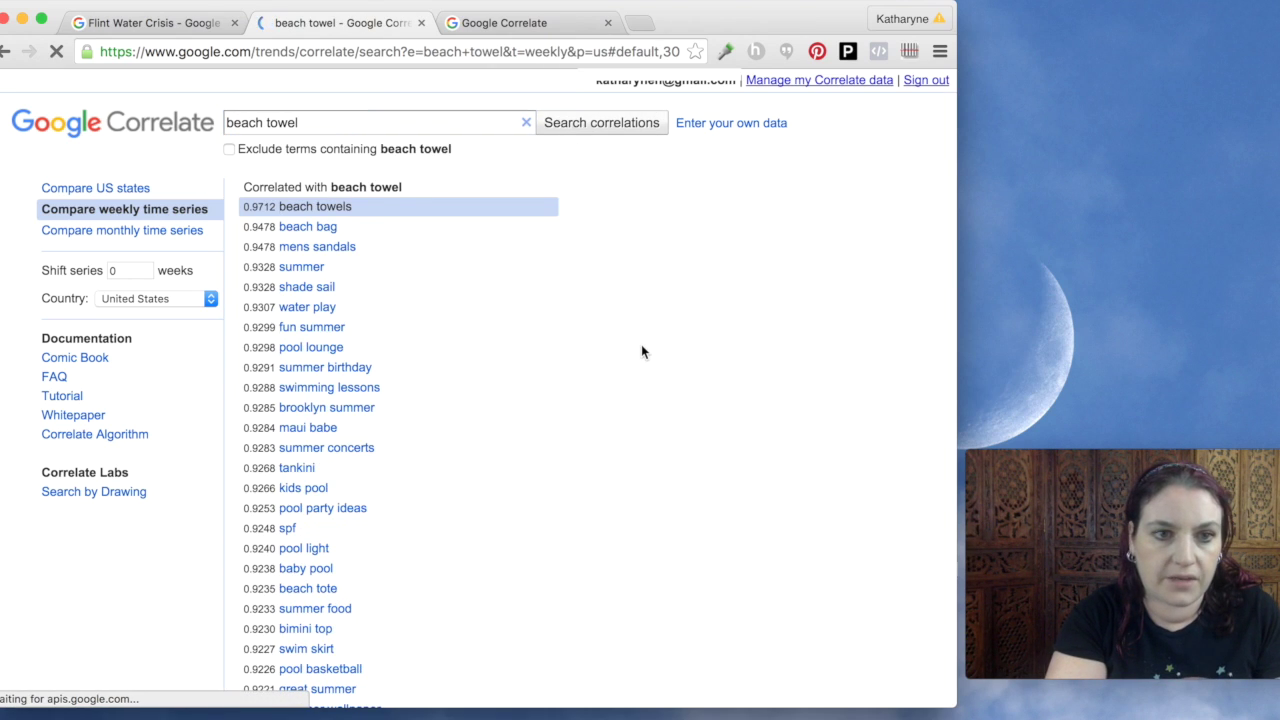
{"action": "scroll", "coordinate": [641, 351], "scroll_direction": "down", "scroll_amount": 1}
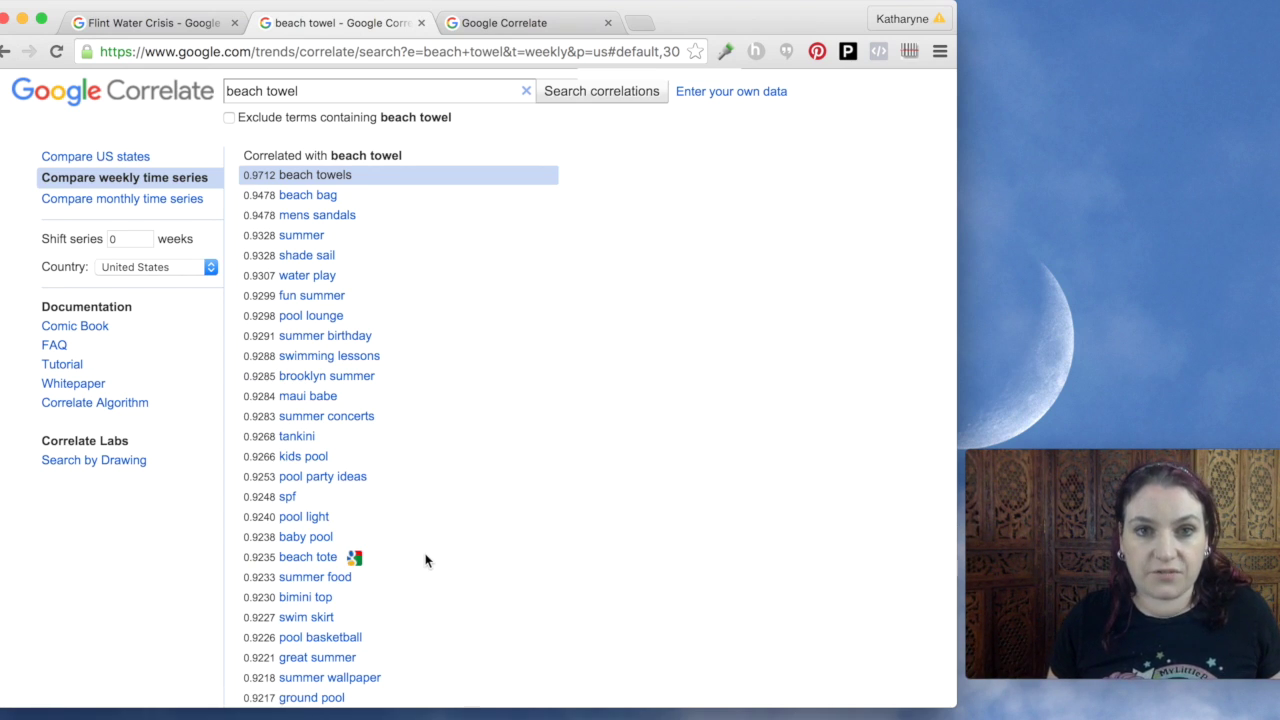
{"action": "scroll", "coordinate": [425, 560], "scroll_direction": "down", "scroll_amount": 10}
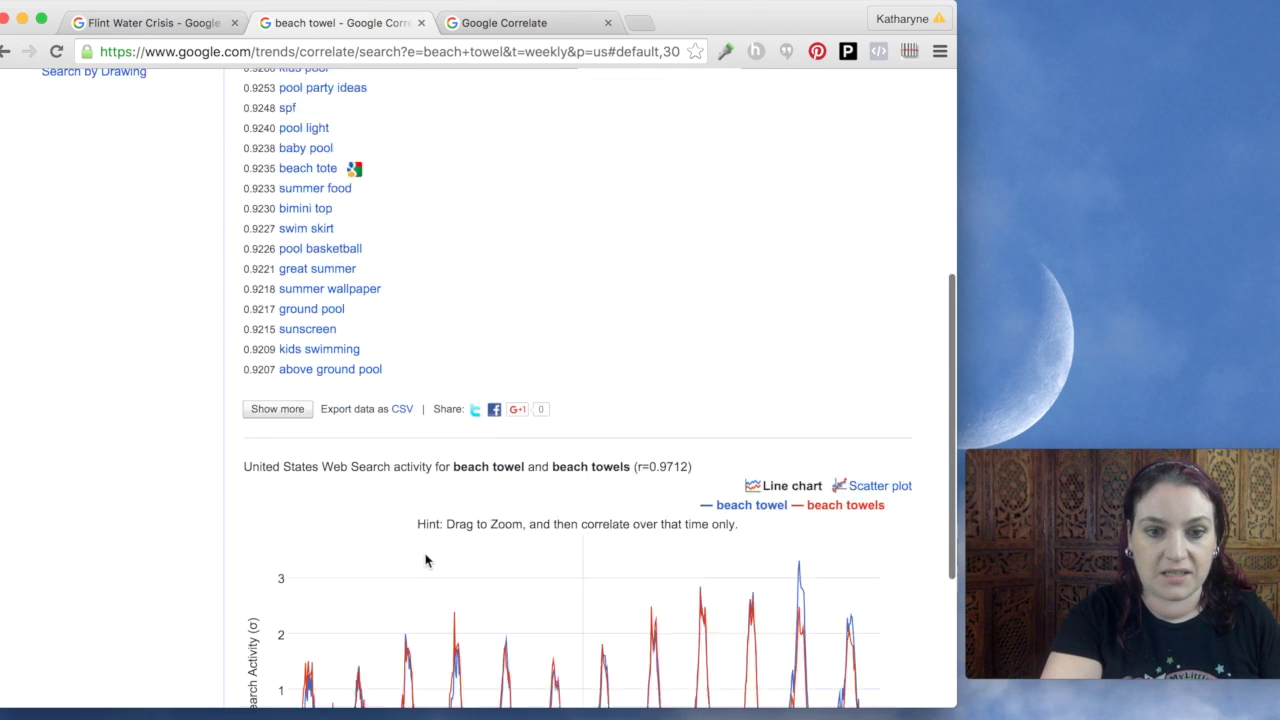
{"action": "left_click_drag", "start_coordinate": [492, 440], "coordinate": [580, 449]}
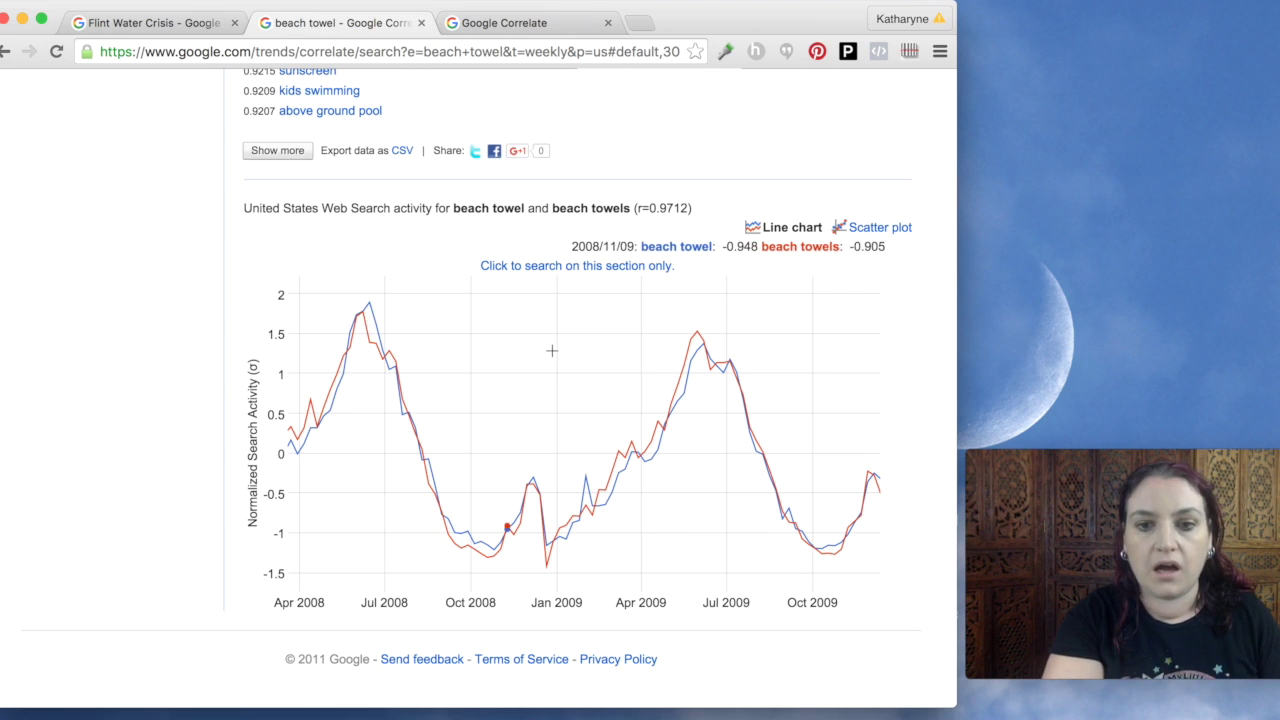
{"action": "scroll", "coordinate": [557, 350], "scroll_direction": "up", "scroll_amount": 10}
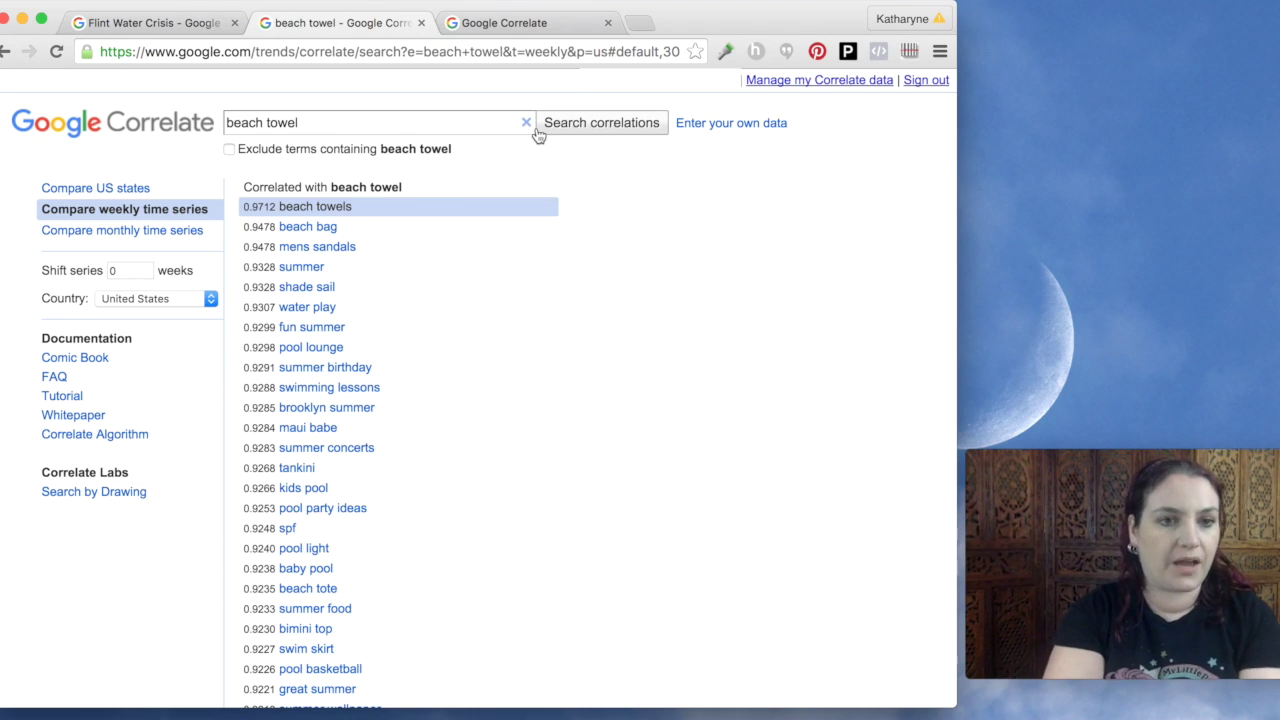
- Switch the beach towel correlations to the United Kingdom and show 20 terms
{"action": "left_click", "coordinate": [334, 122]}
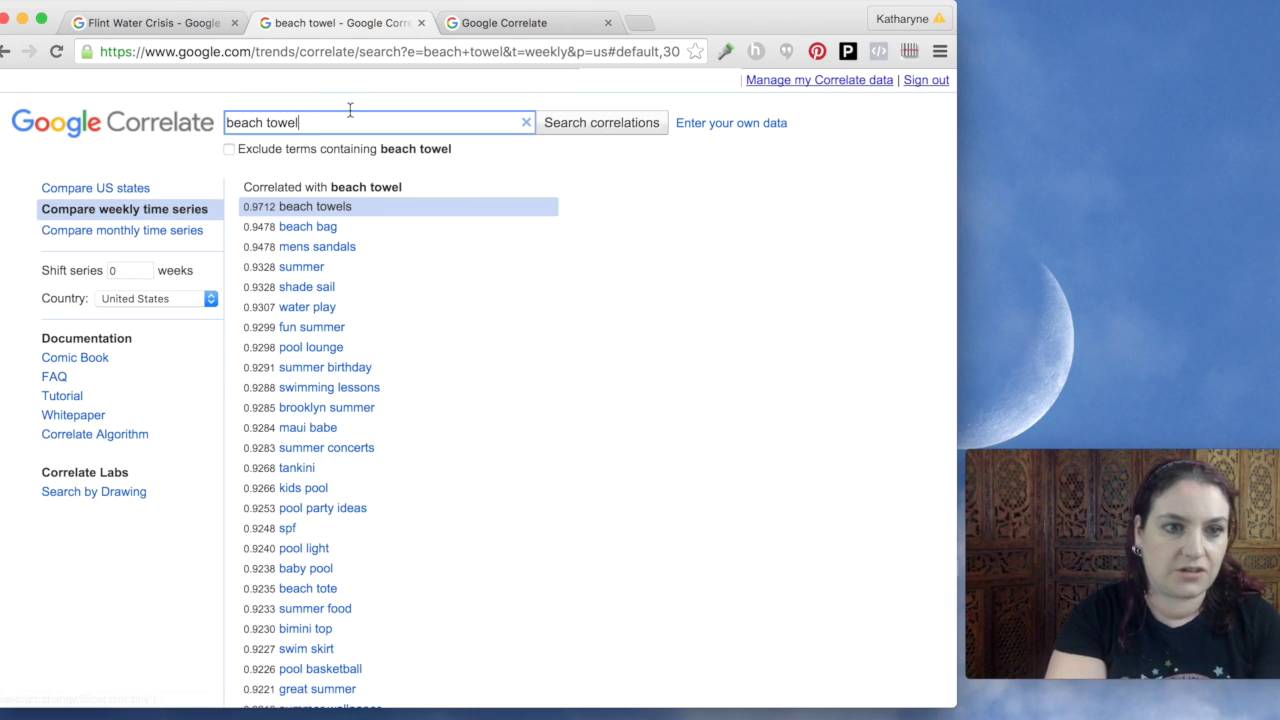
{"action": "left_click", "coordinate": [211, 300]}
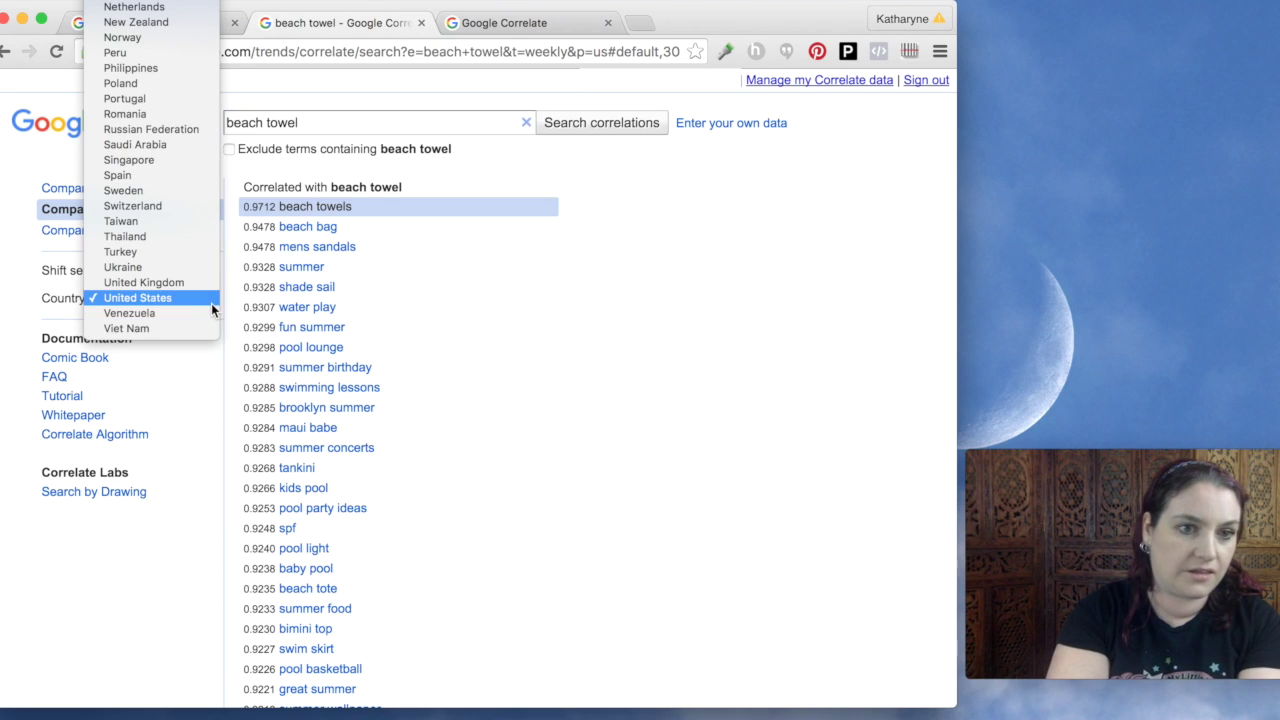
{"action": "left_click", "coordinate": [192, 286]}
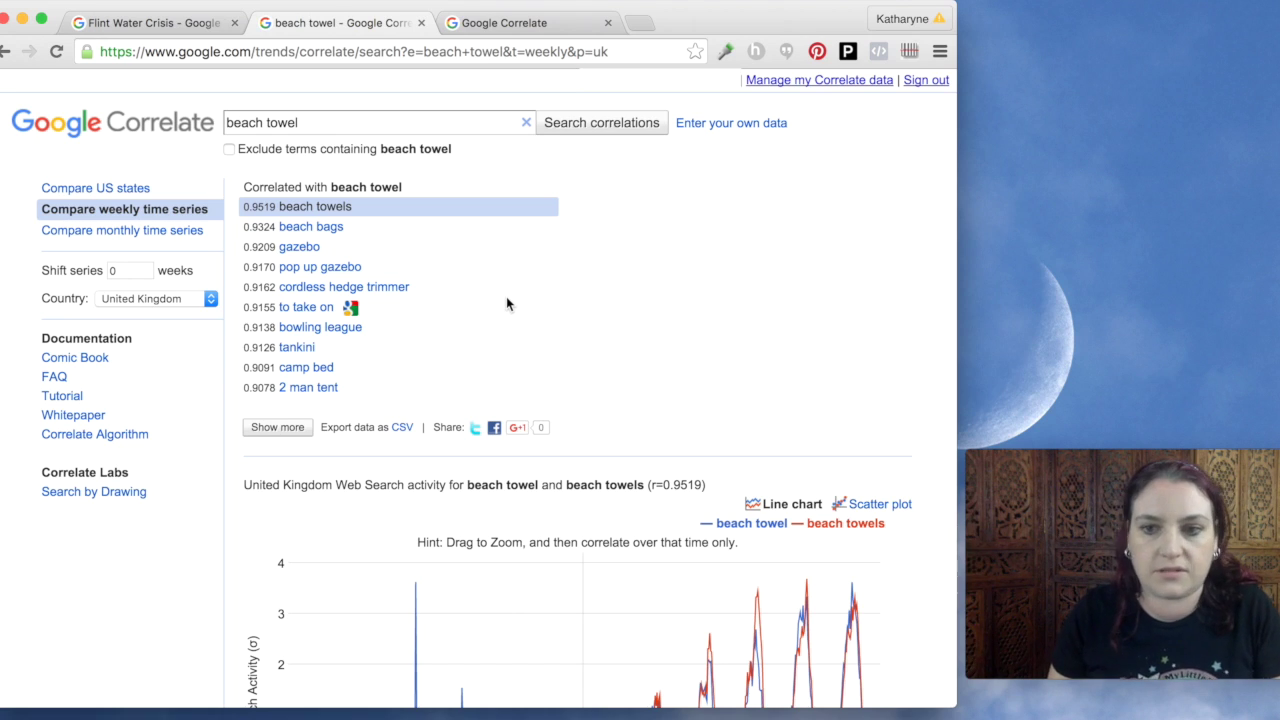
{"action": "left_click", "coordinate": [272, 426]}
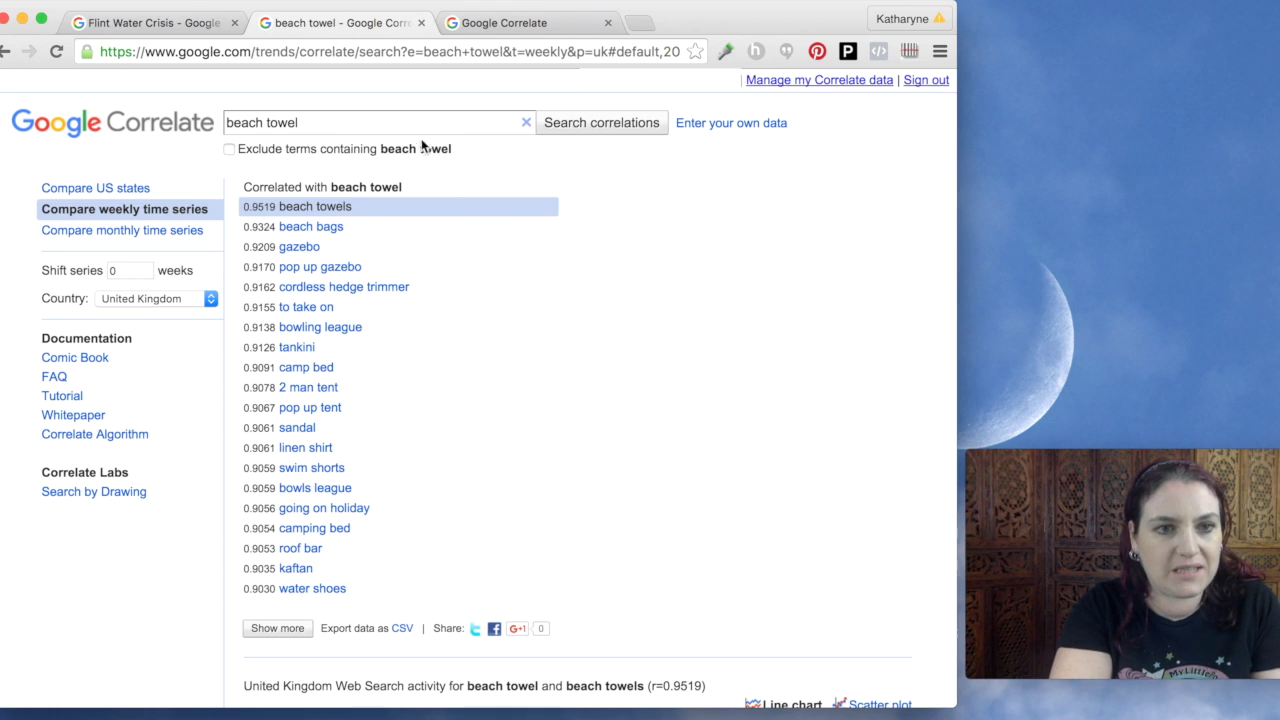
- Search United Kingdom correlations for 'sunscreen' and review the country list
{"action": "triple_click", "coordinate": [375, 125]}
{"action": "type", "text": "sunscreen"}
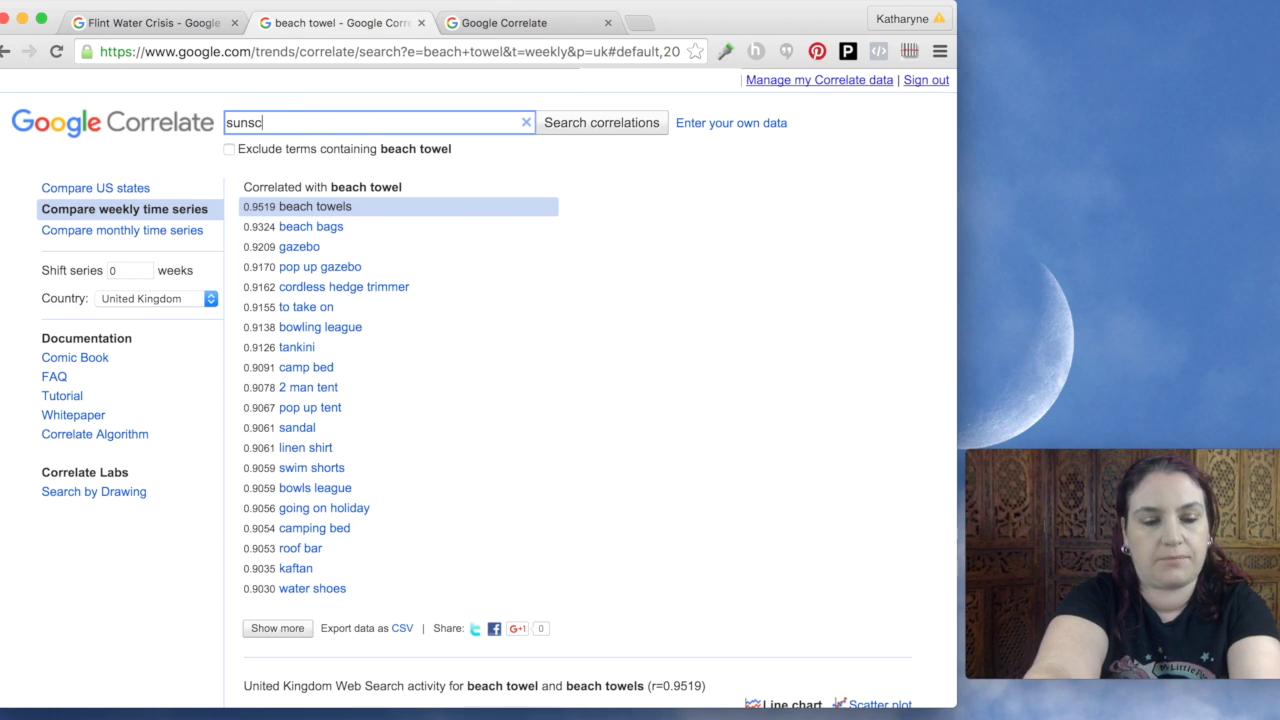
{"action": "left_click", "coordinate": [618, 122]}
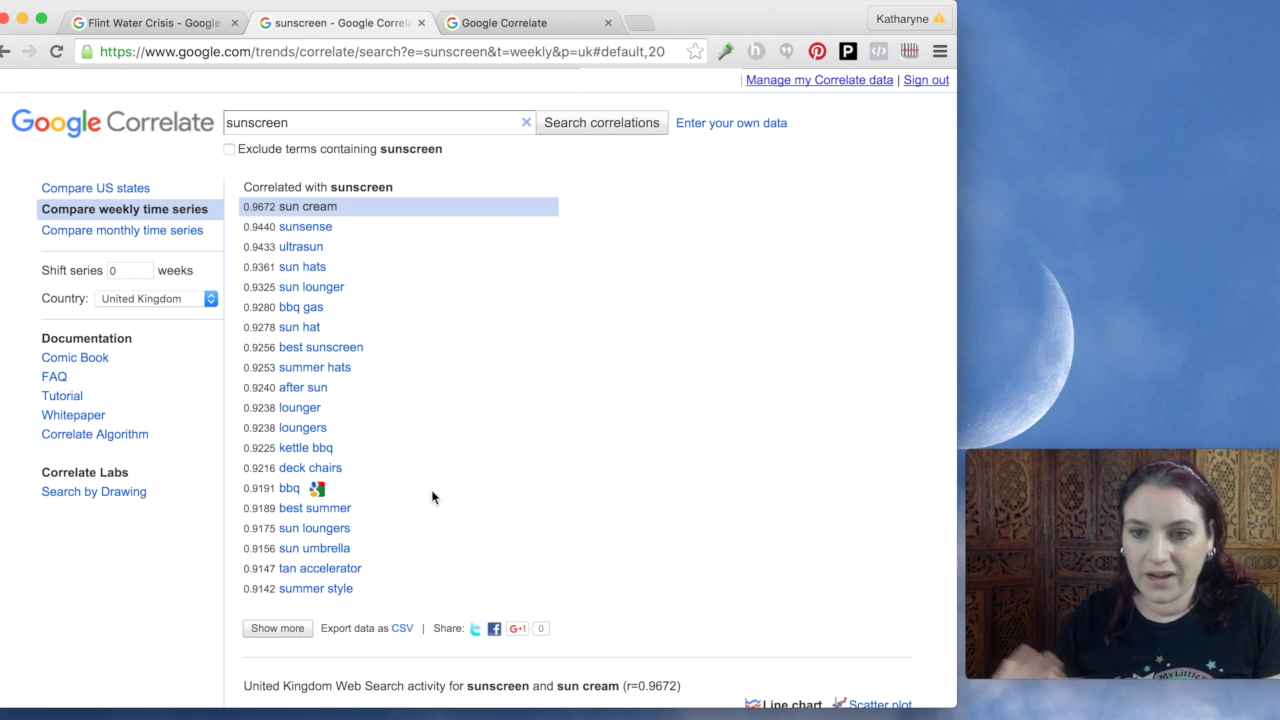
{"action": "left_click", "coordinate": [177, 301]}
{"action": "scroll", "coordinate": [177, 301], "scroll_direction": "up", "scroll_amount": 5}
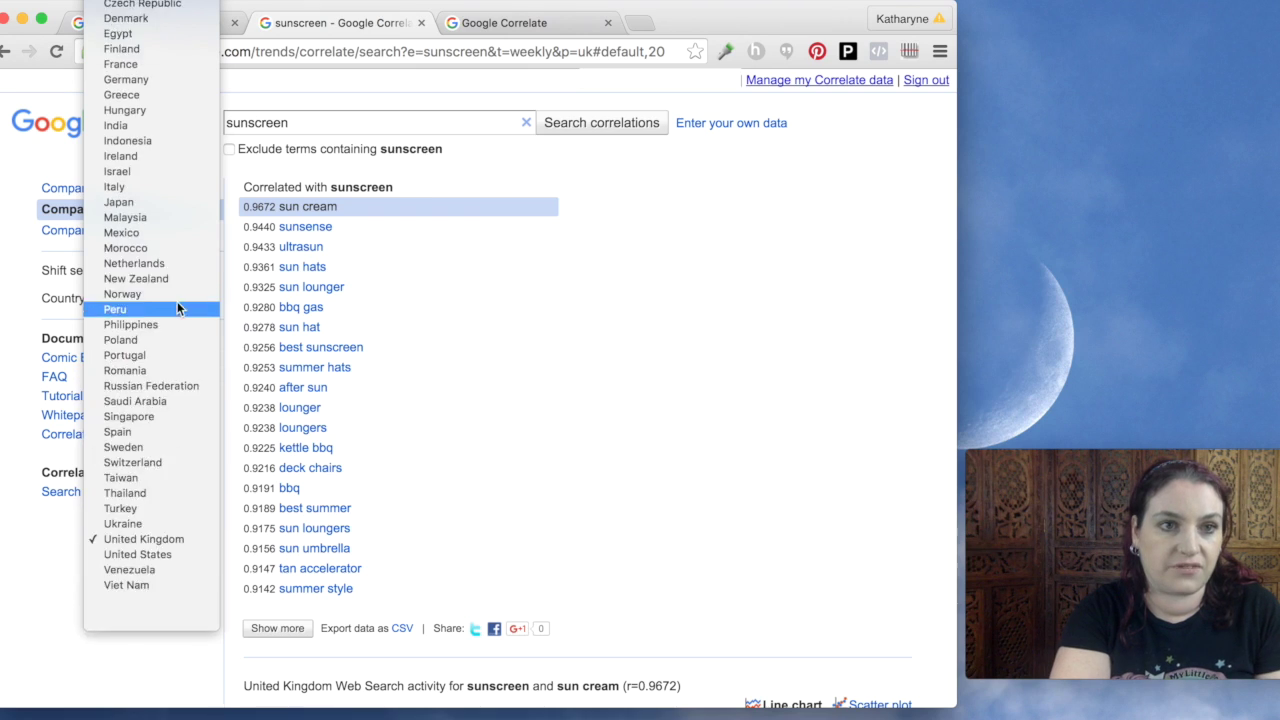